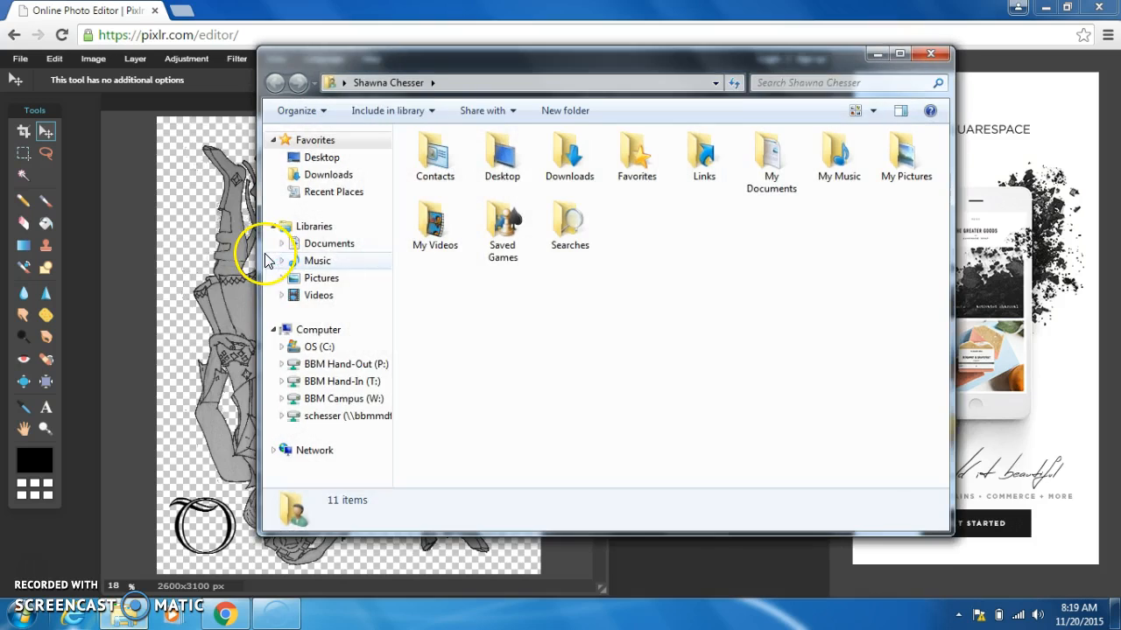
Step: Open the Playing Card Help Images folder inside the teacher's hand-out folder on the BBM Hand-Out (P:) drive
click(326, 364)
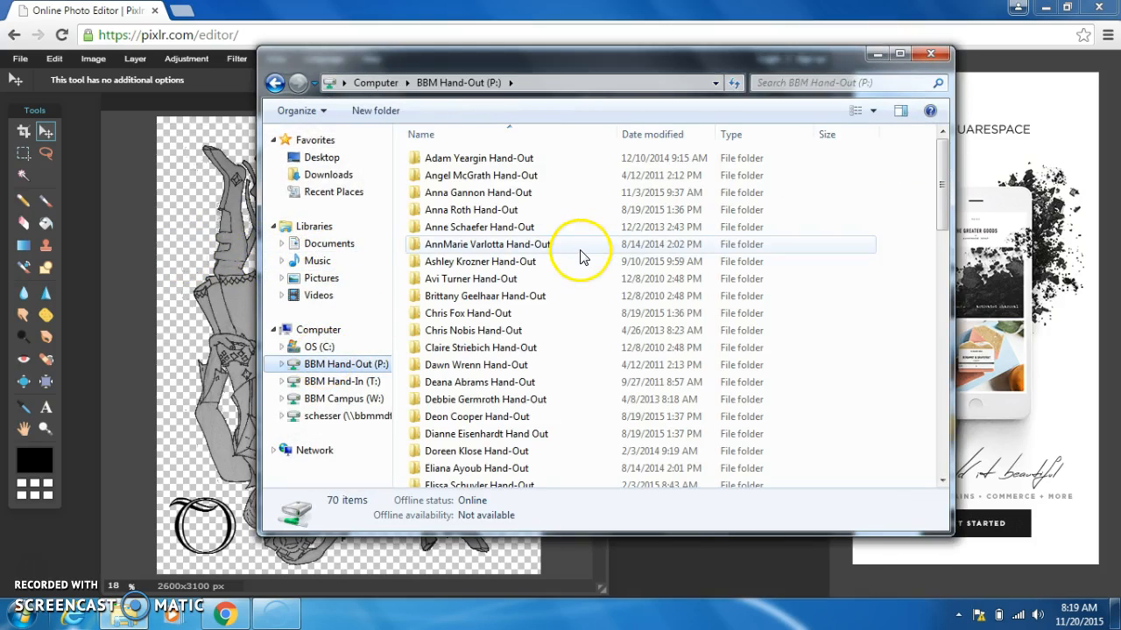
drag(942, 149, 911, 464)
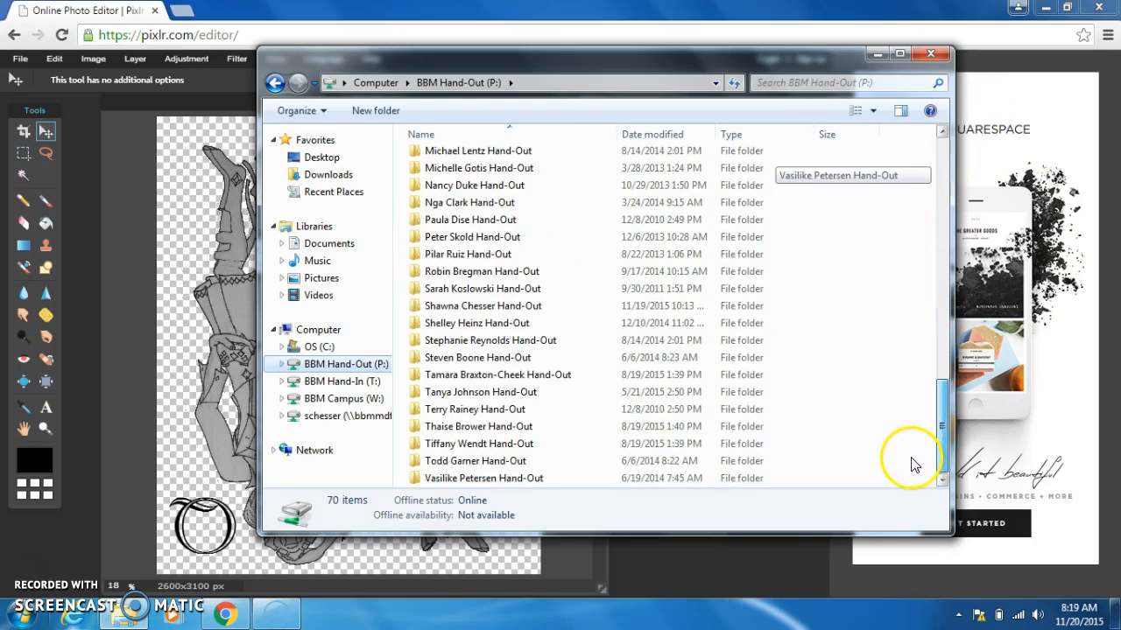
click(490, 313)
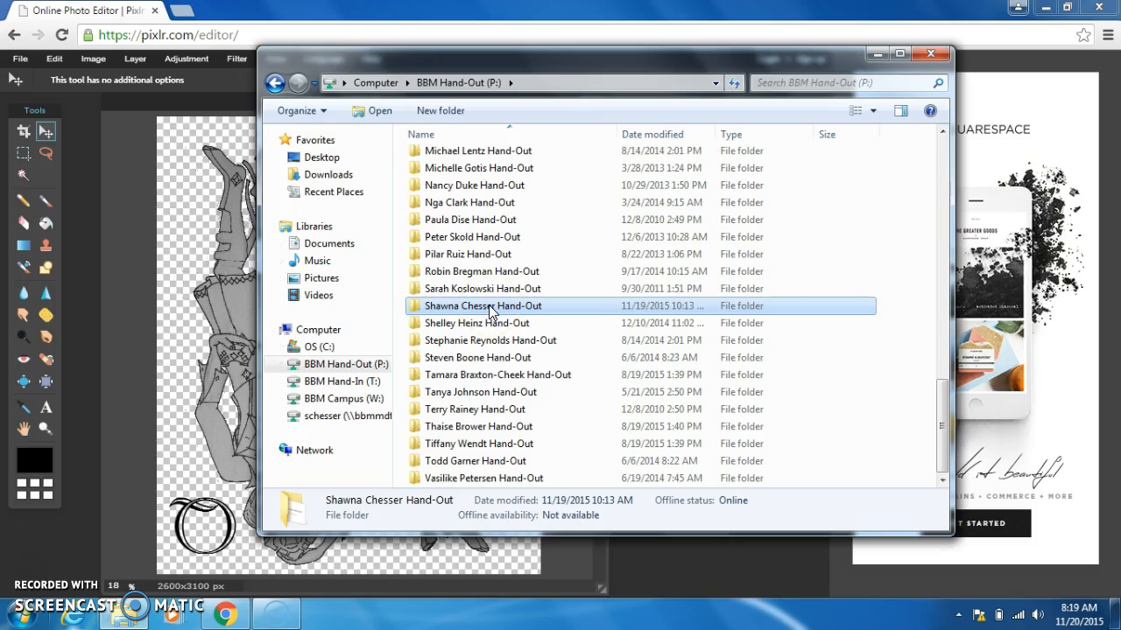
double_click(491, 308)
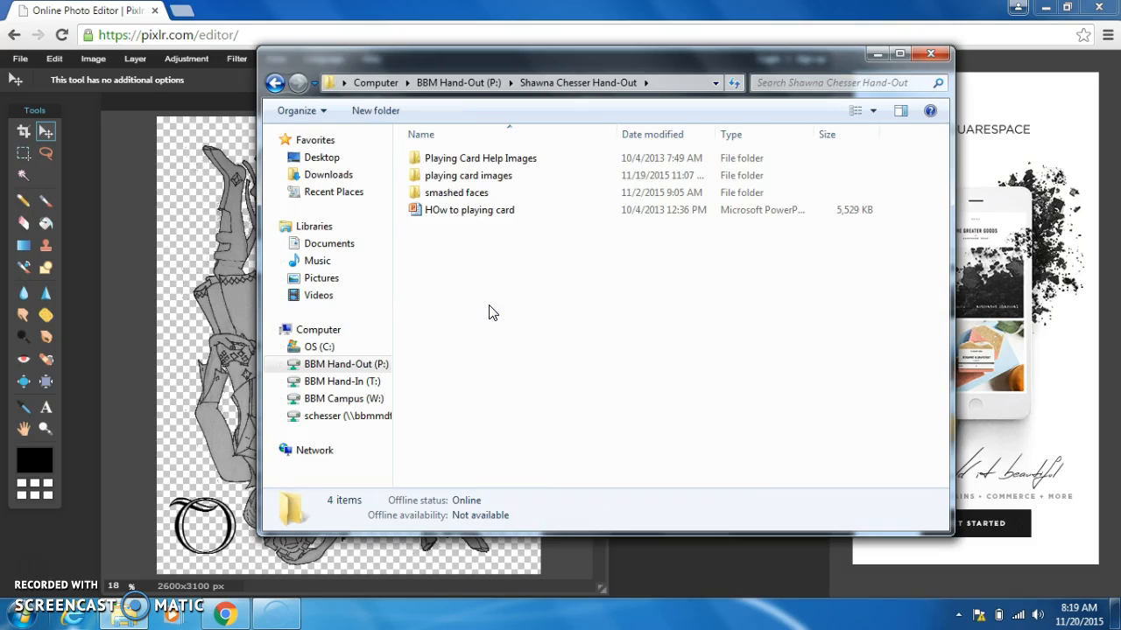
double_click(508, 167)
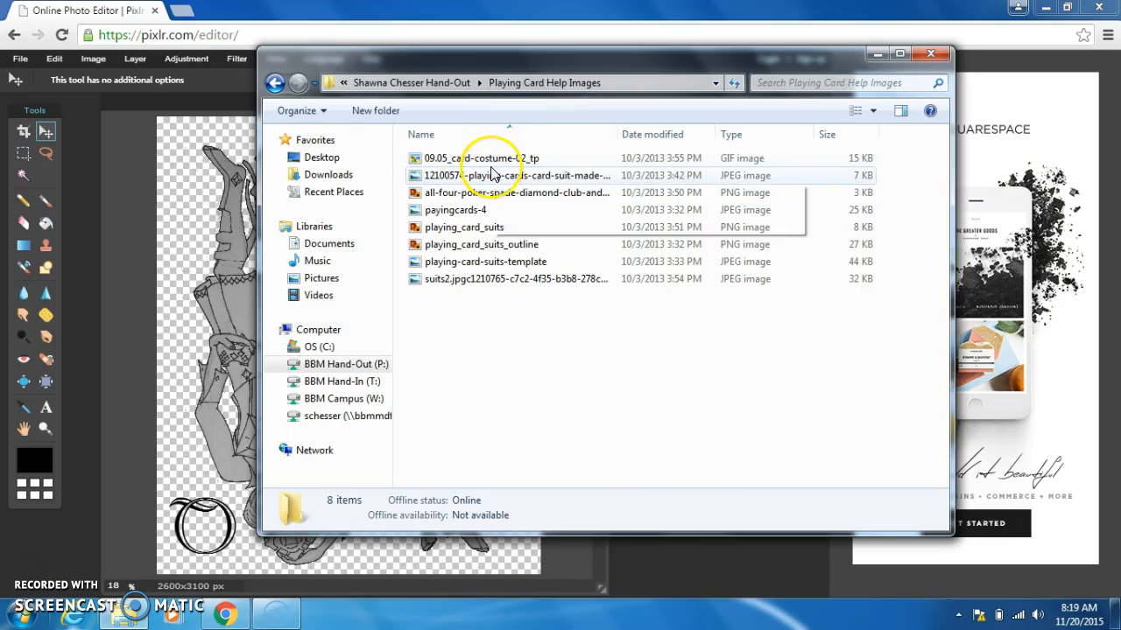
Step: Show the files in the Playing Card Help Images folder as large icons
click(870, 113)
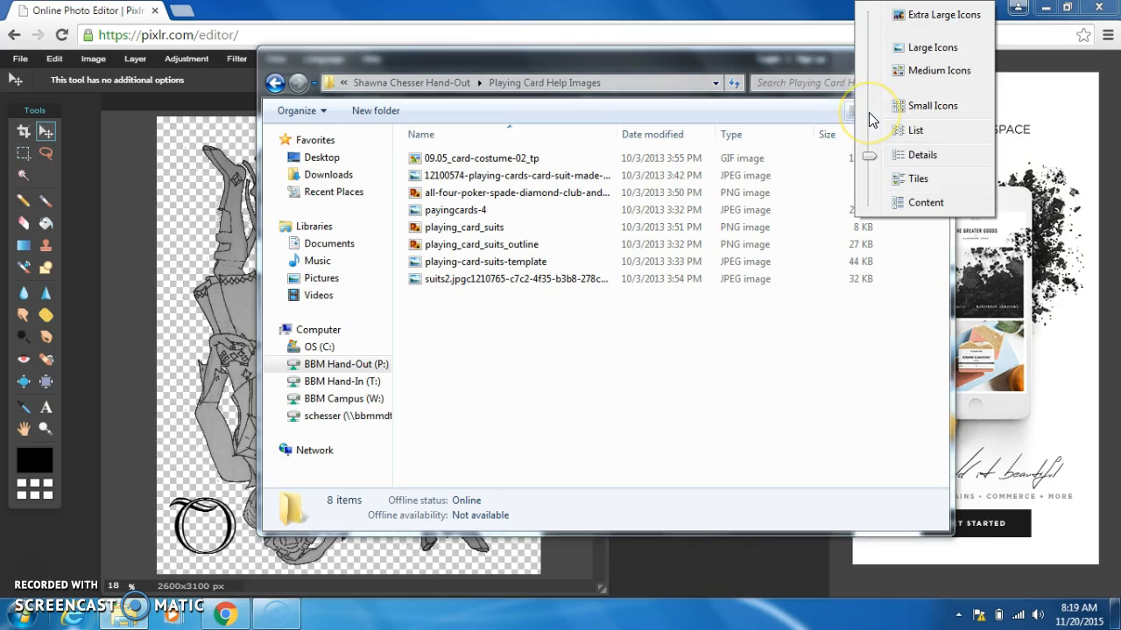
click(901, 106)
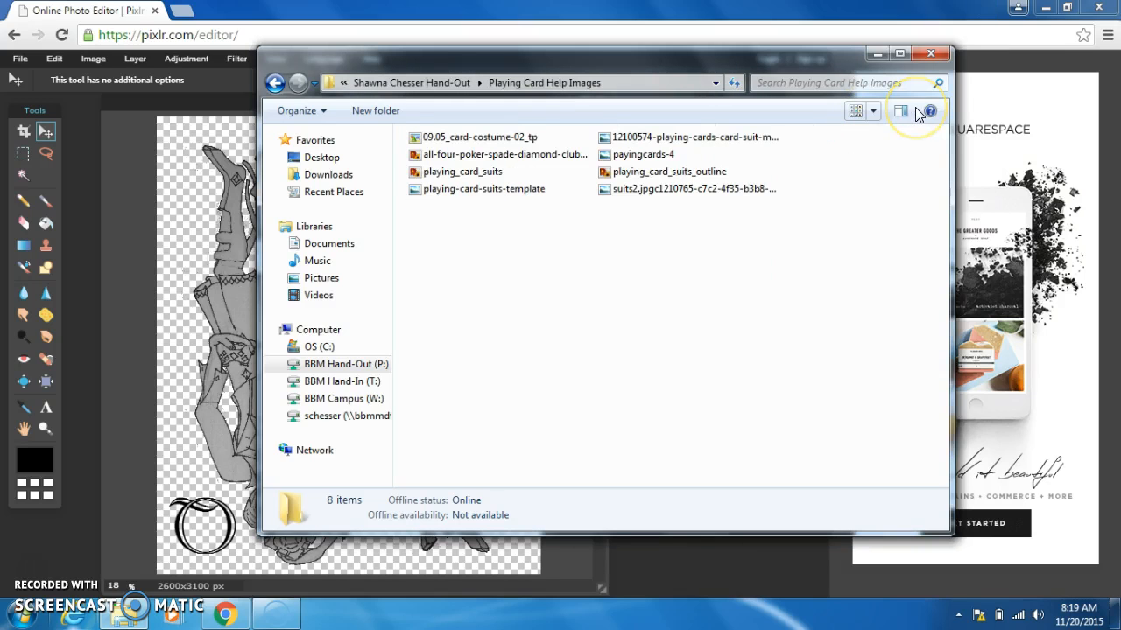
click(860, 111)
click(873, 111)
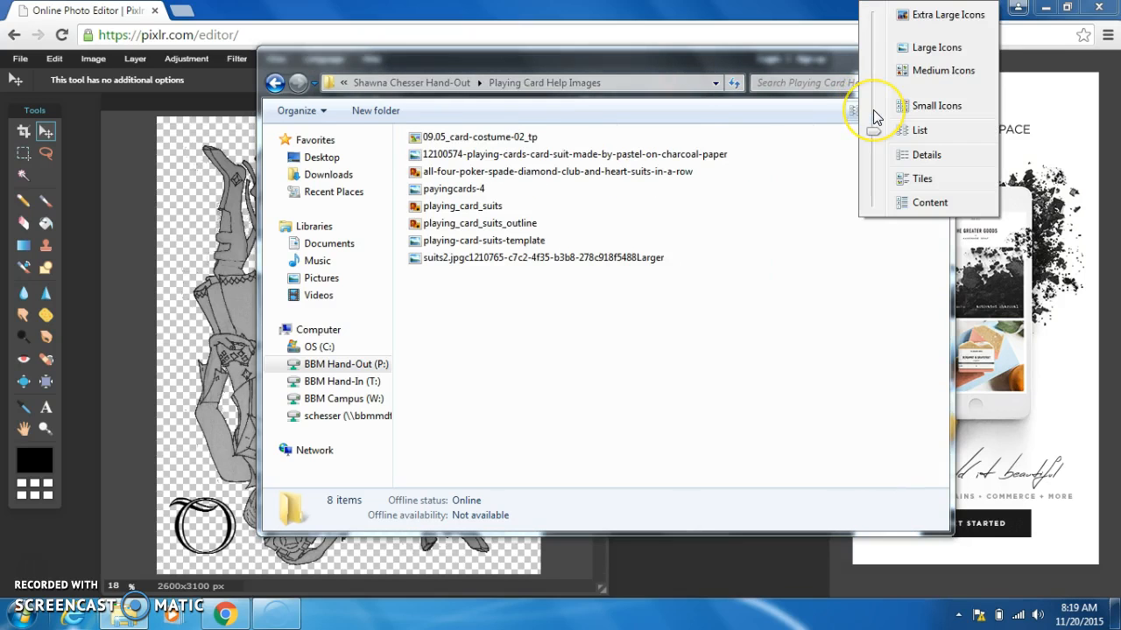
click(935, 48)
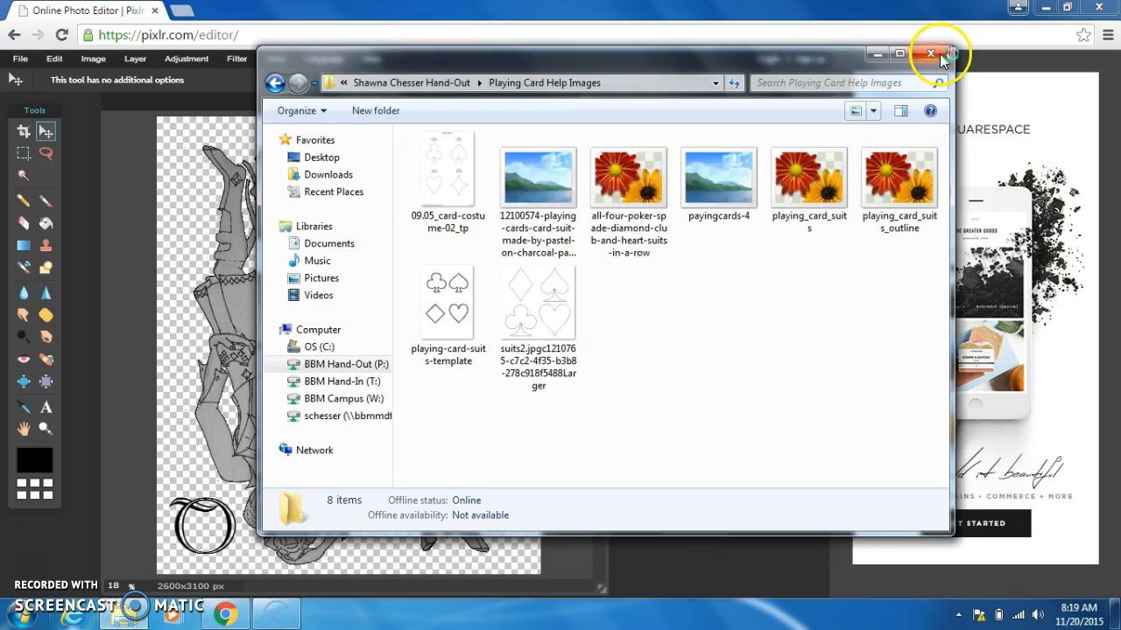
click(872, 112)
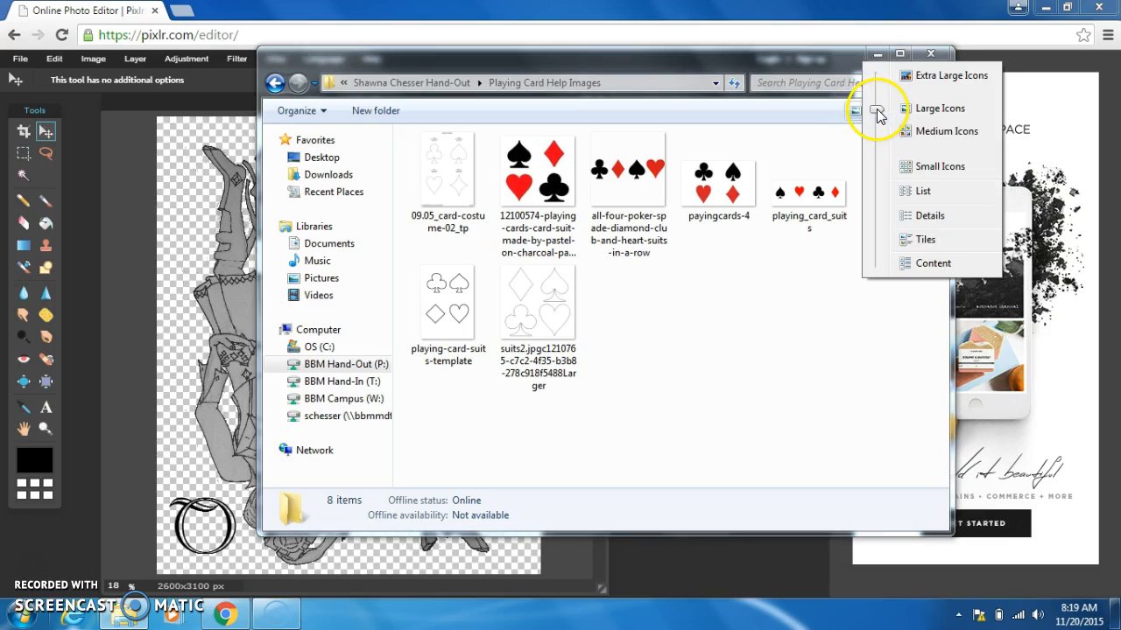
click(914, 115)
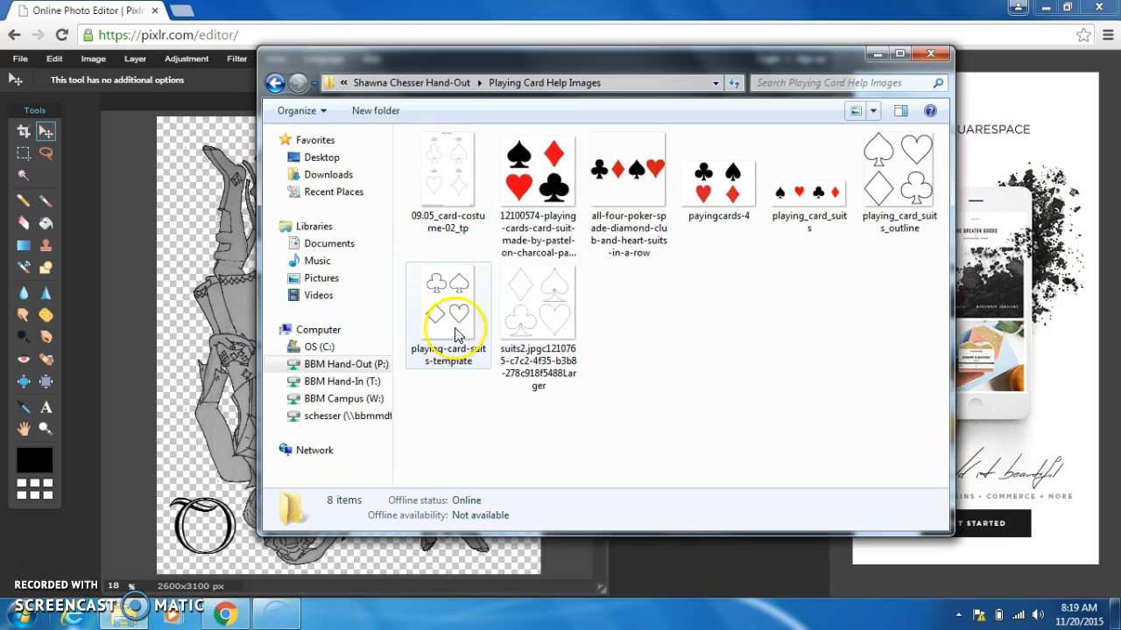
Step: Copy the playing_card_suits_outline image from the folder onto the desktop, accepting the security warning, and close the folder window
click(913, 180)
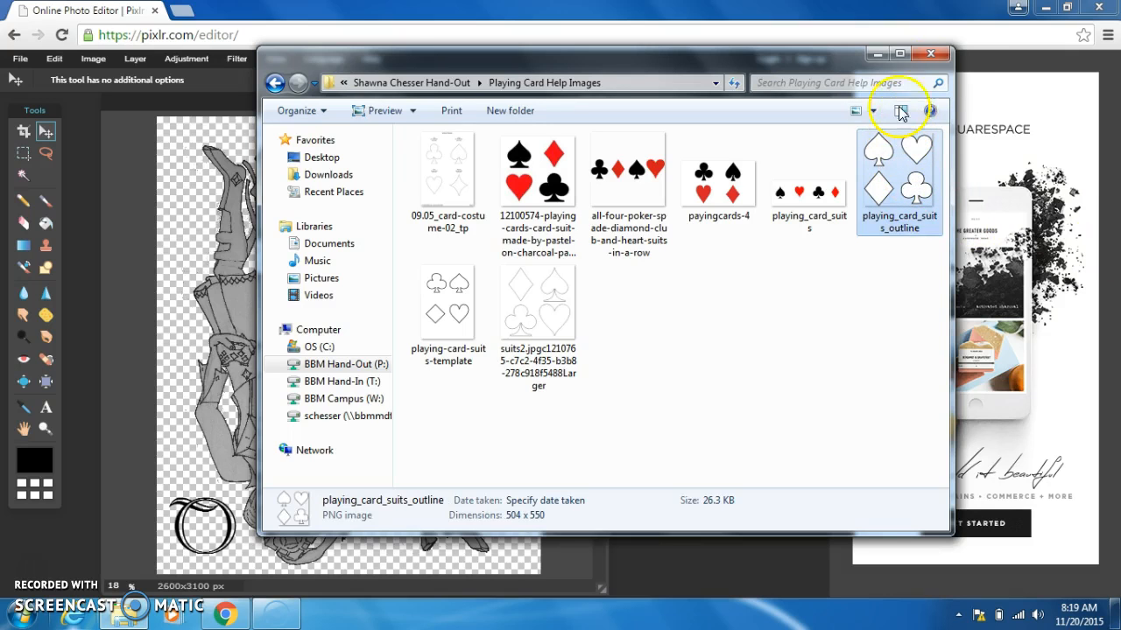
click(1043, 9)
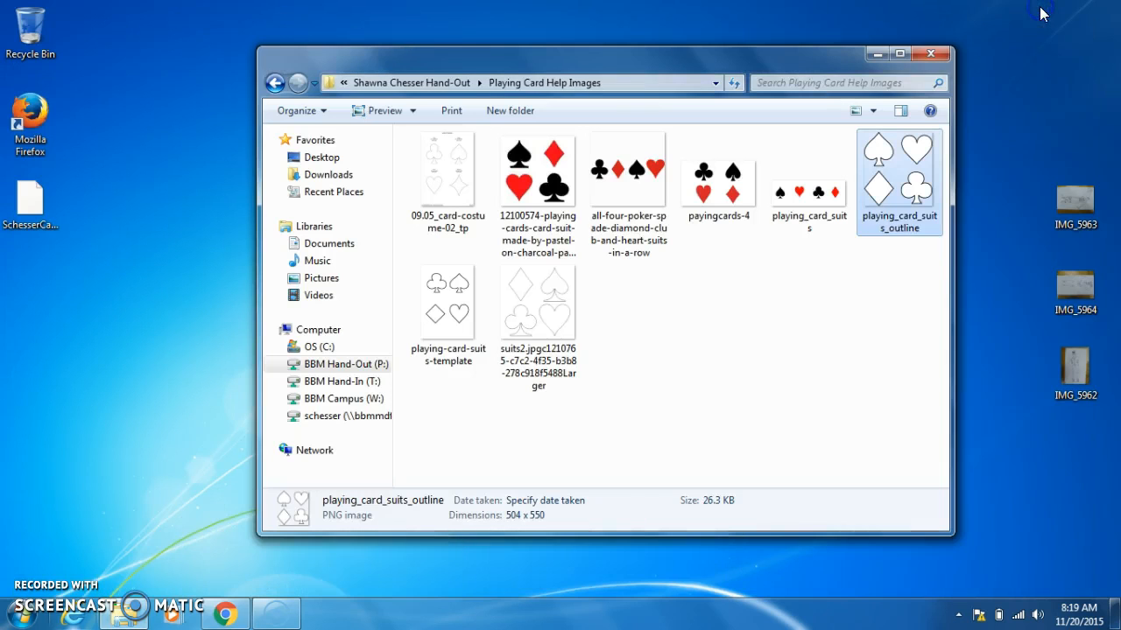
drag(880, 197, 95, 301)
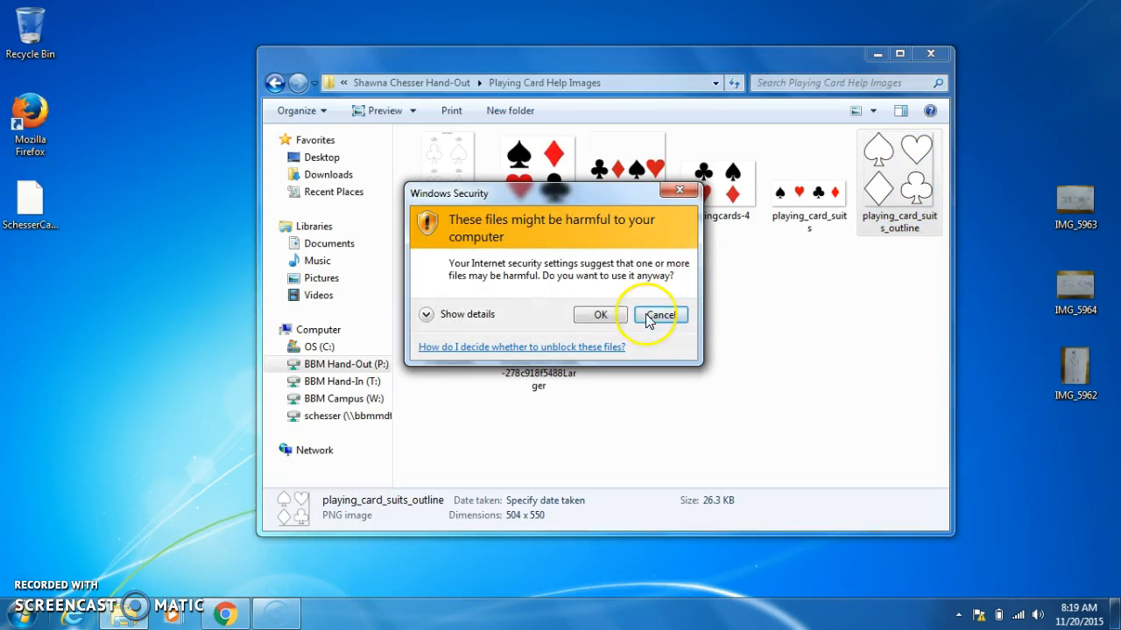
click(596, 314)
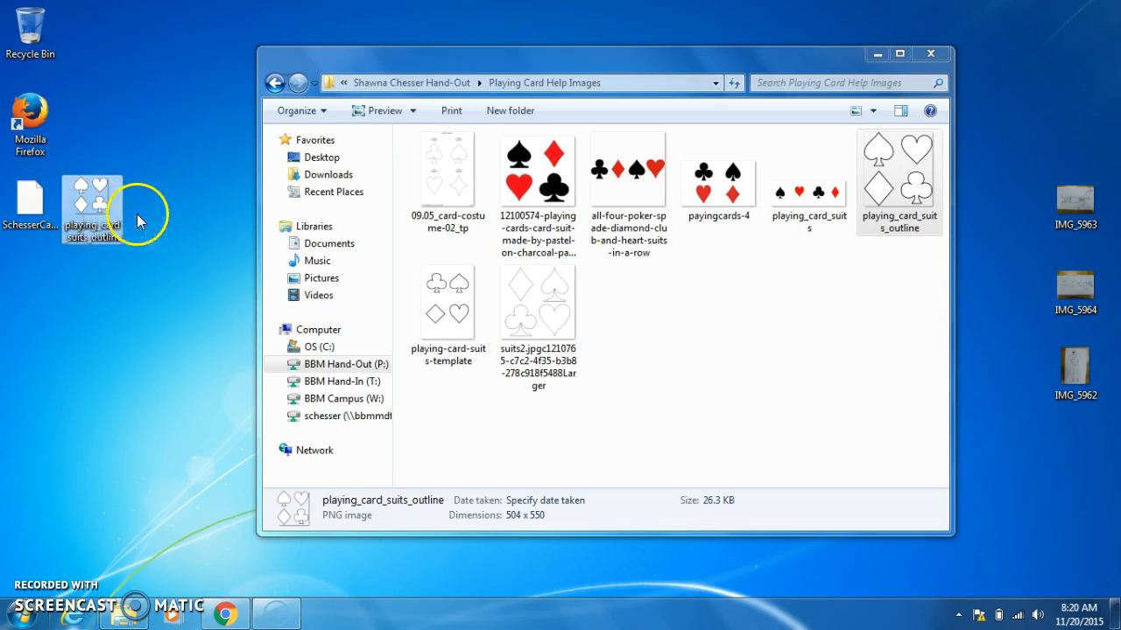
click(935, 59)
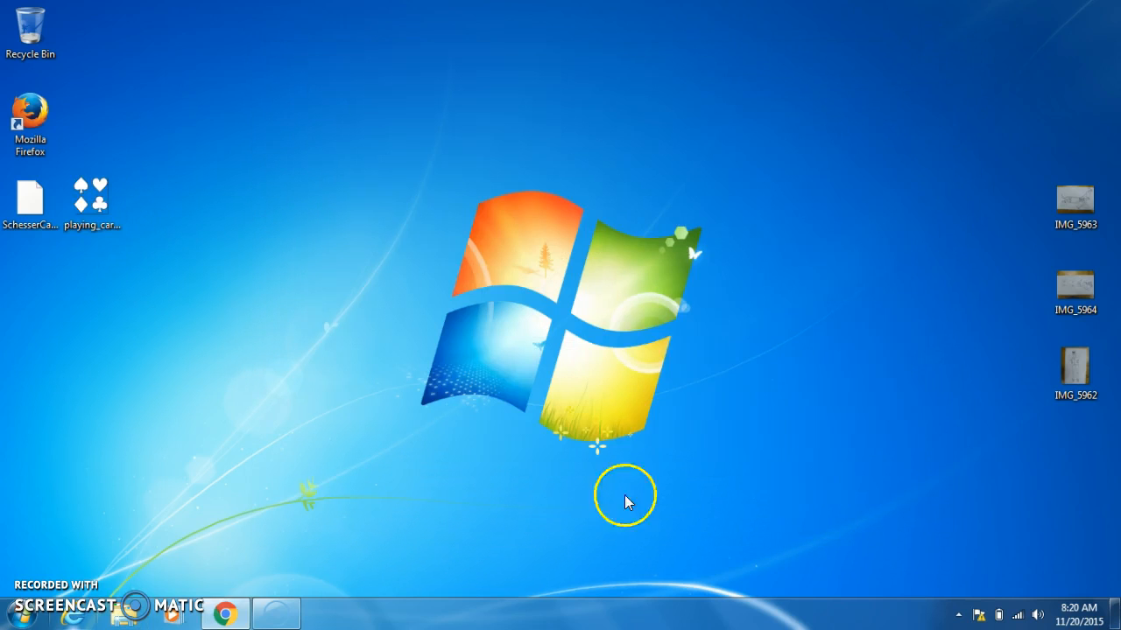
Step: Switch to the Pixlr editor in Chrome and open the playing_card_suits_outline image from the desktop
click(225, 616)
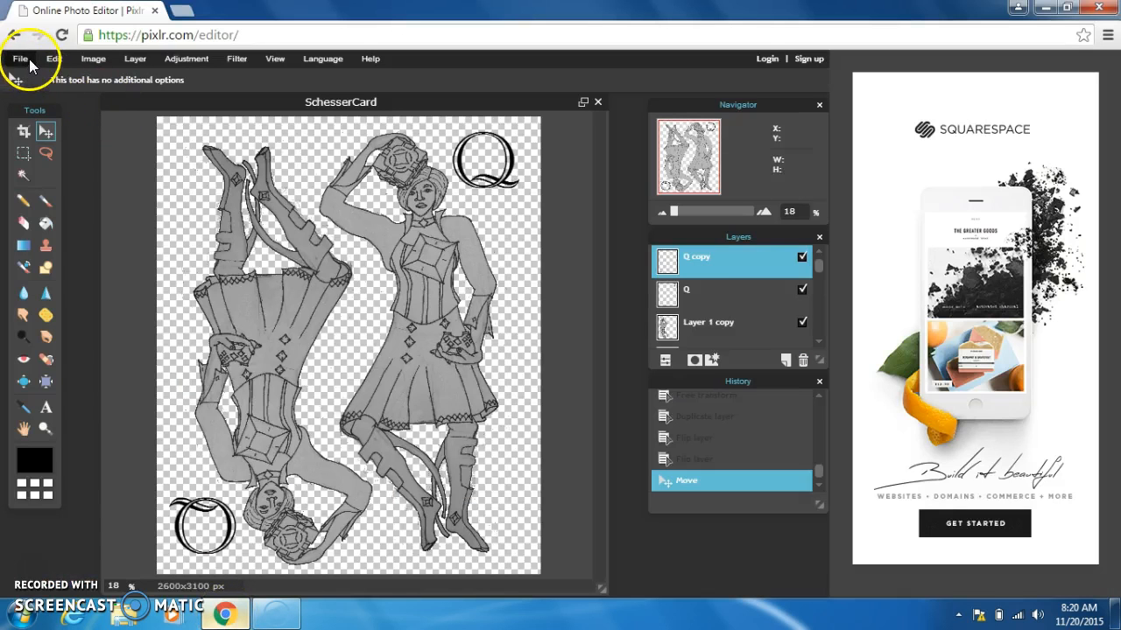
click(21, 60)
click(40, 92)
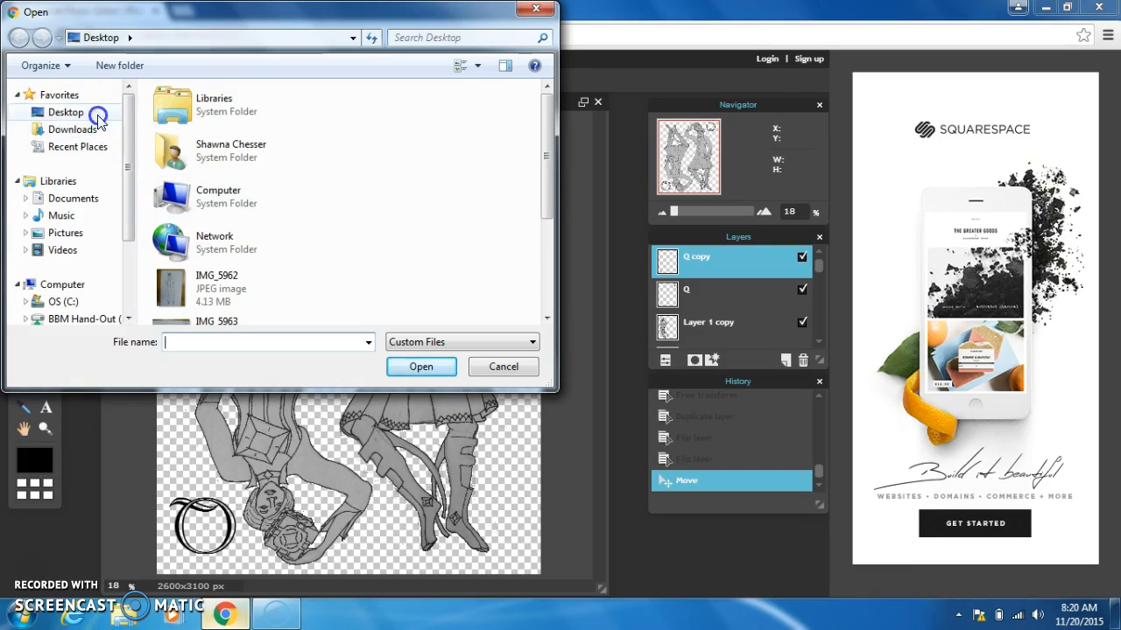
click(76, 115)
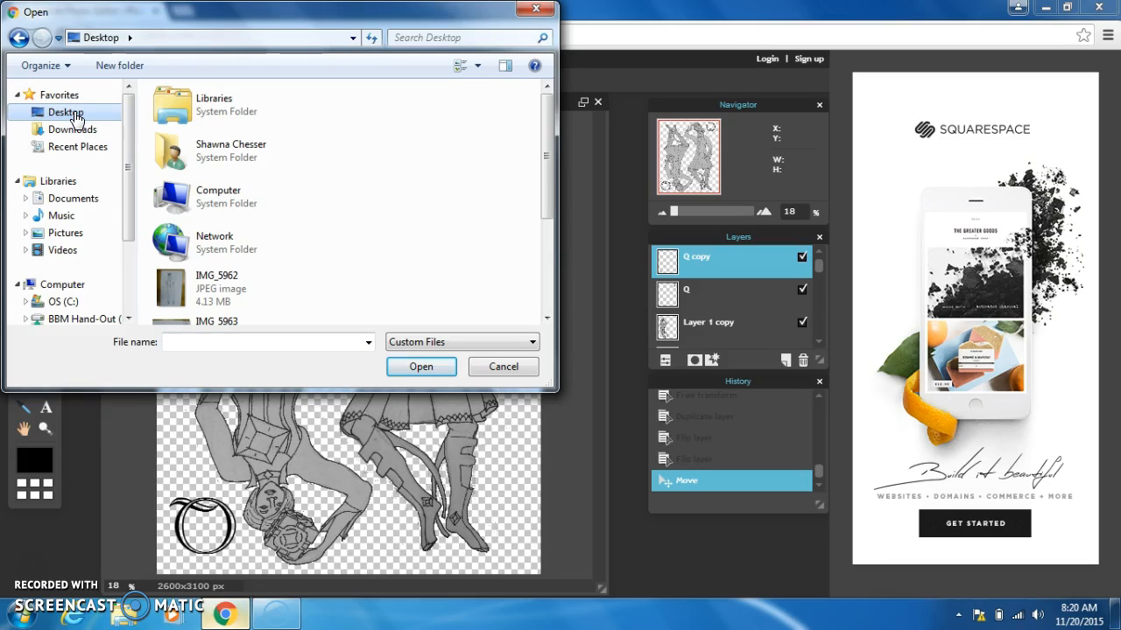
drag(546, 163, 556, 260)
click(254, 249)
click(417, 366)
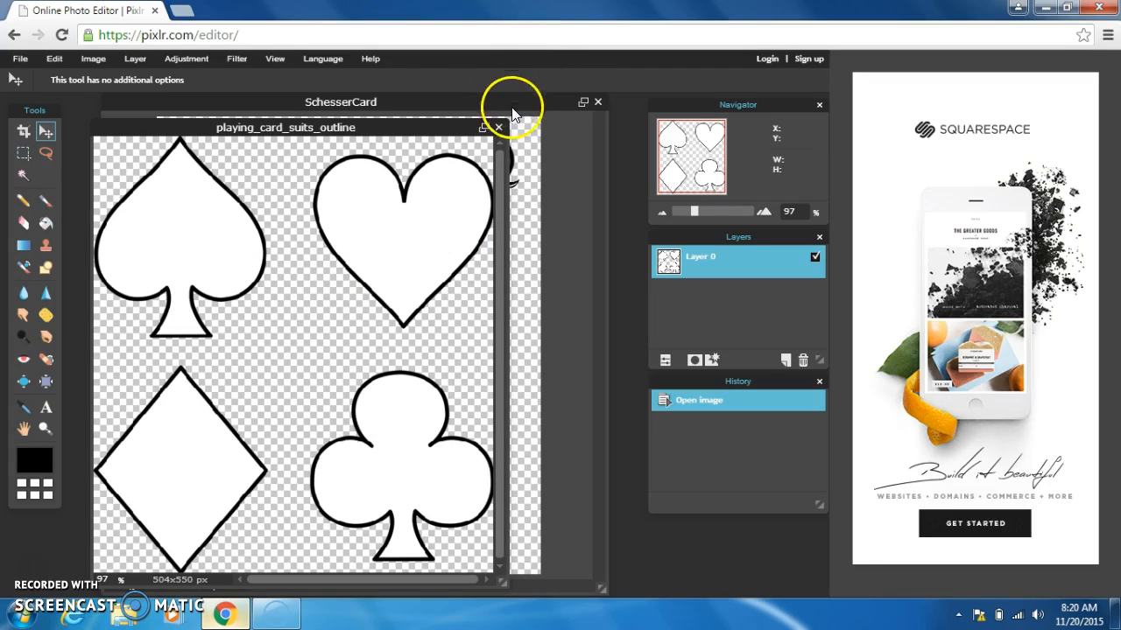
Step: Move the card document aside, select the diamond in the suits outline image with a rectangular marquee, and copy it
drag(508, 98, 672, 91)
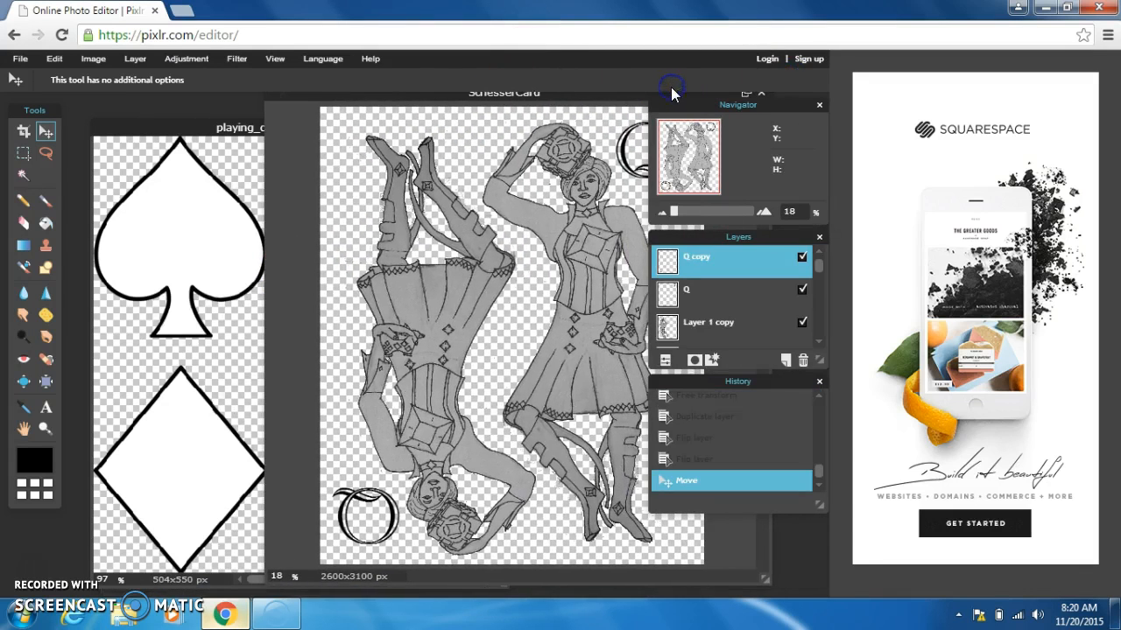
click(230, 378)
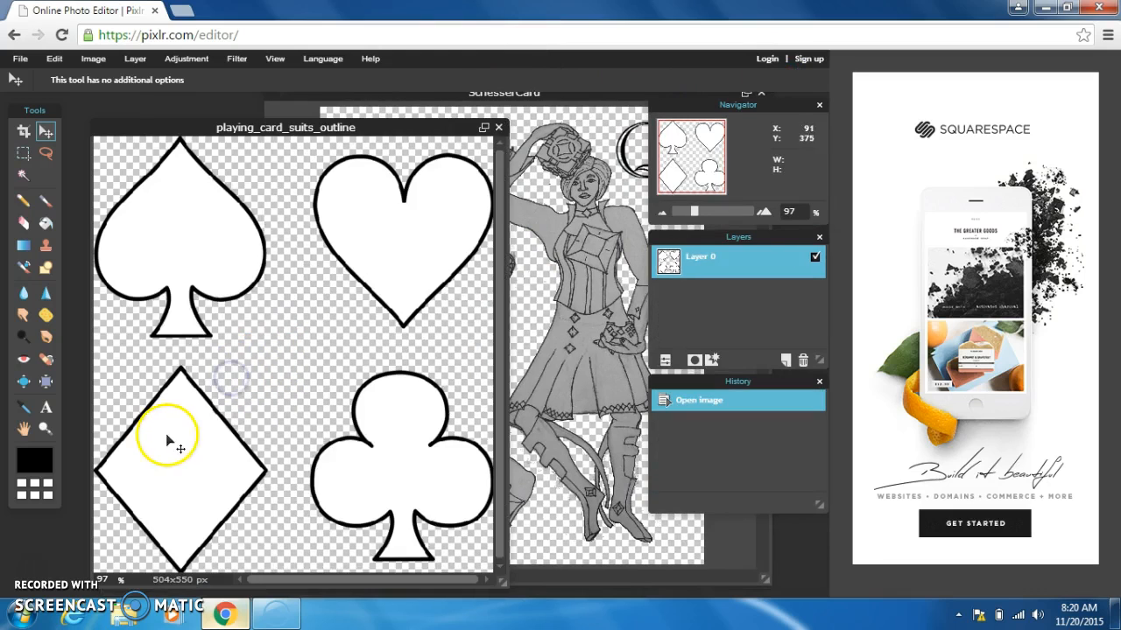
click(24, 156)
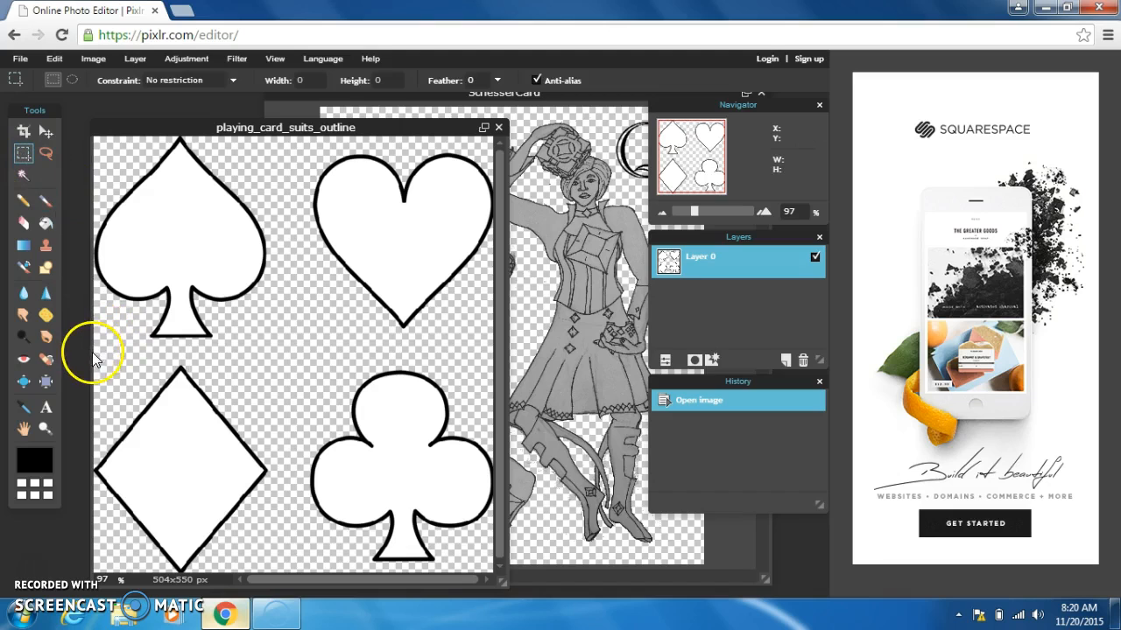
drag(100, 356, 276, 582)
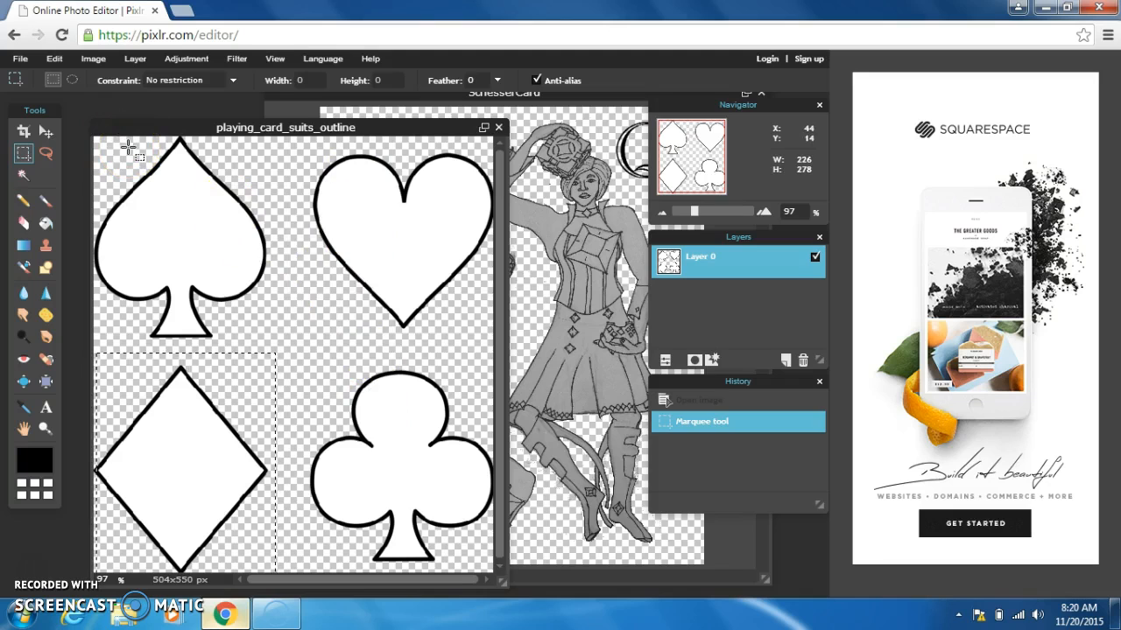
key(ctrl+c)
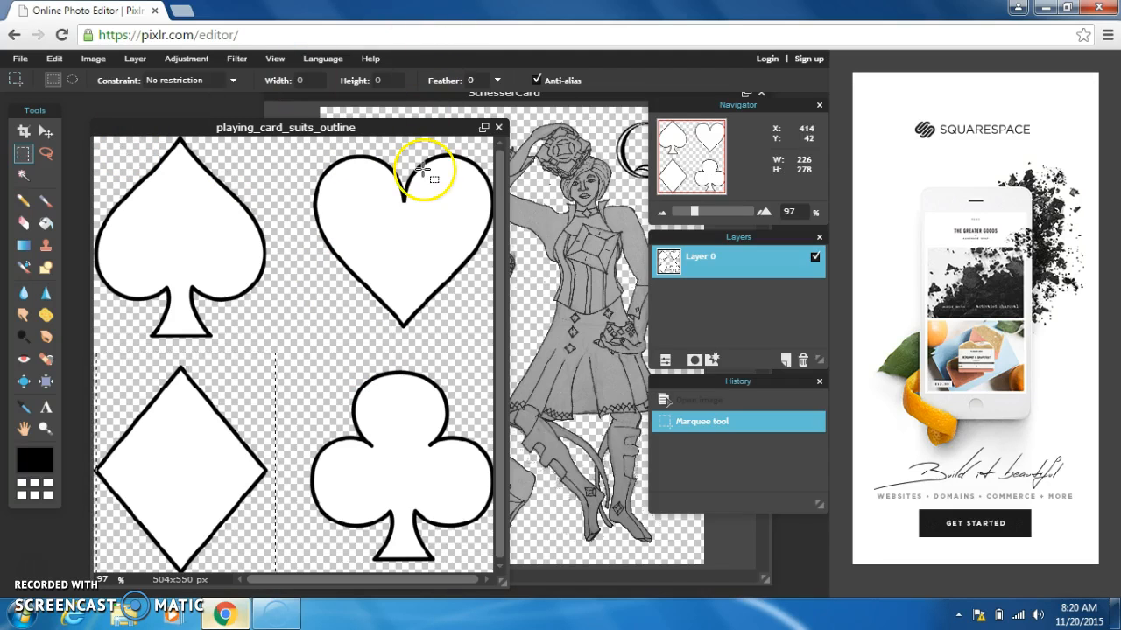
Step: Bring the queen card document back into full view and paste the copied diamond as a new layer
click(532, 102)
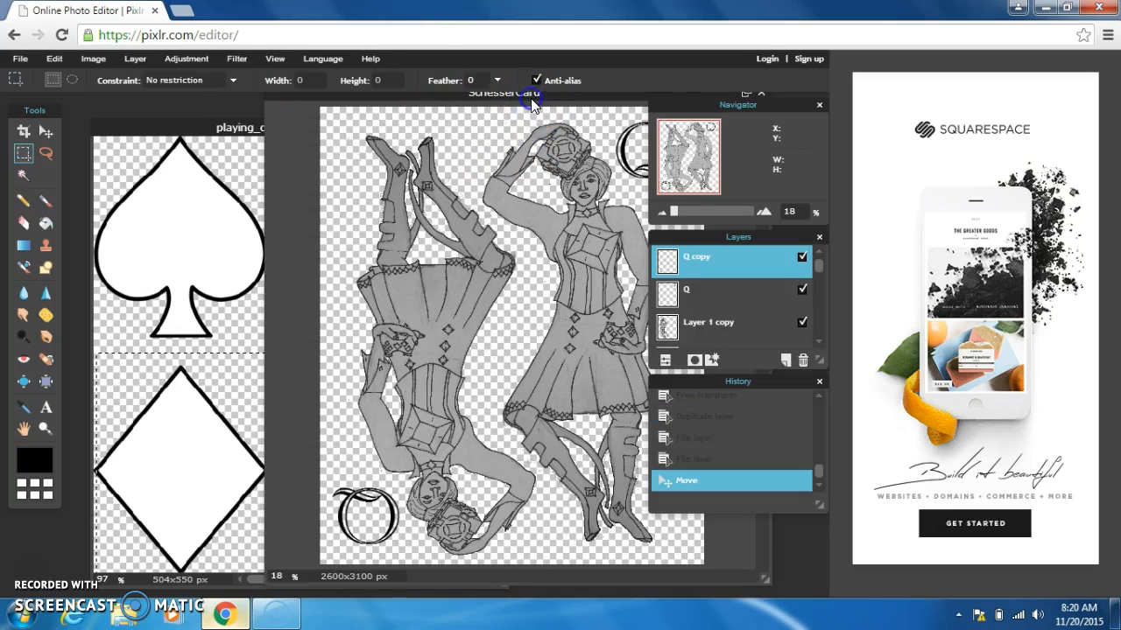
drag(512, 102, 375, 105)
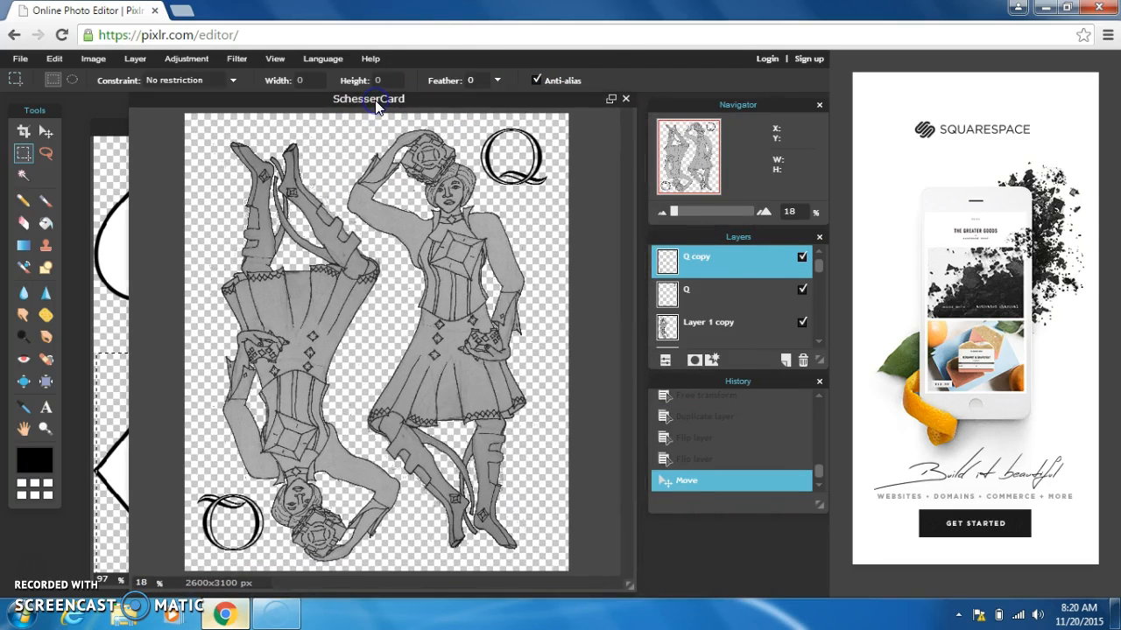
key(ctrl+v)
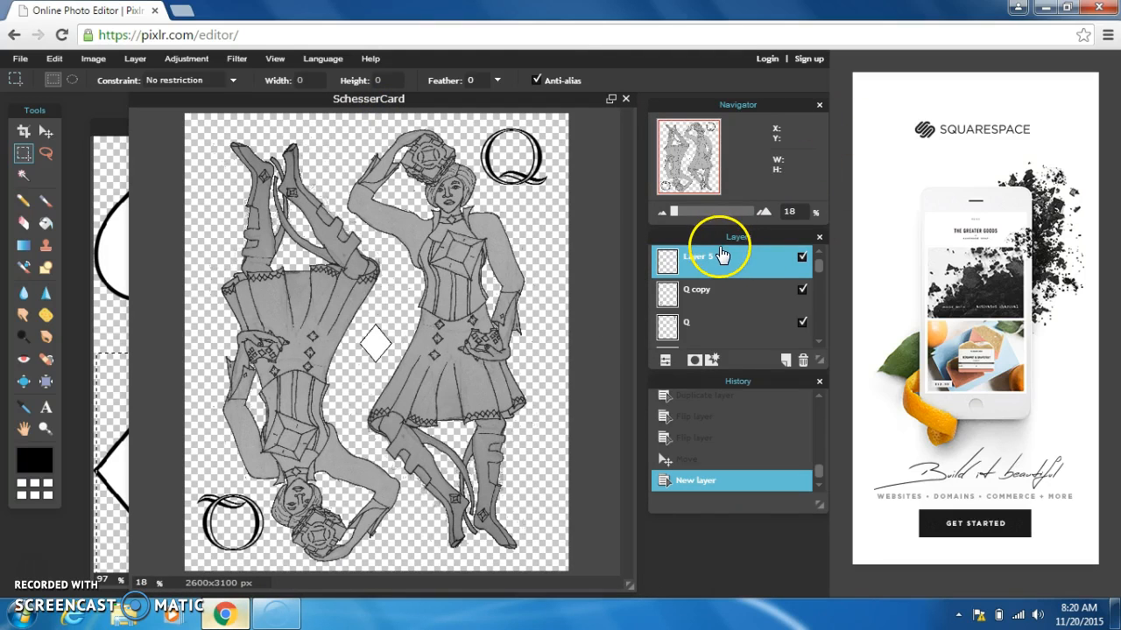
Step: Try stretching the pasted diamond horizontally with Free transform, and revert the document to the state before the transform
click(89, 64)
click(54, 61)
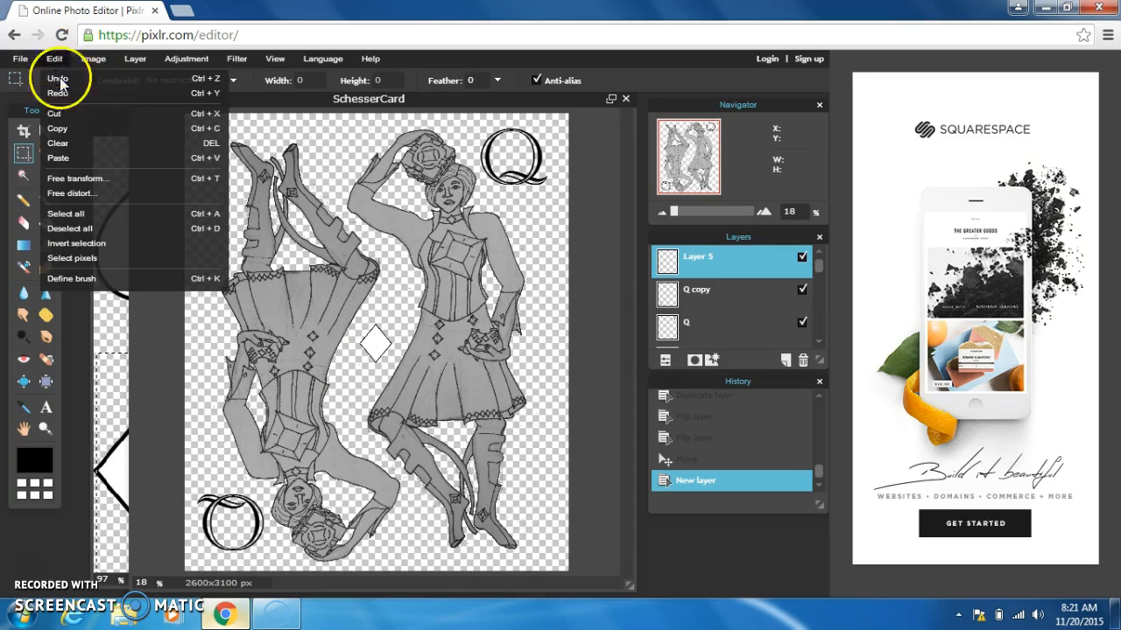
click(91, 179)
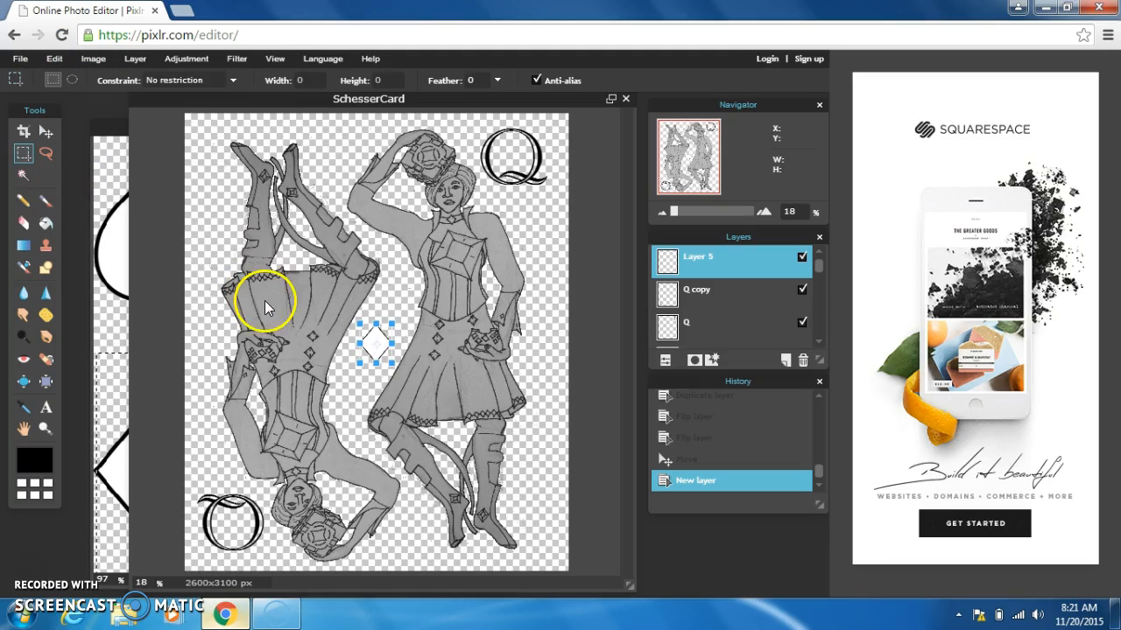
drag(392, 337, 418, 327)
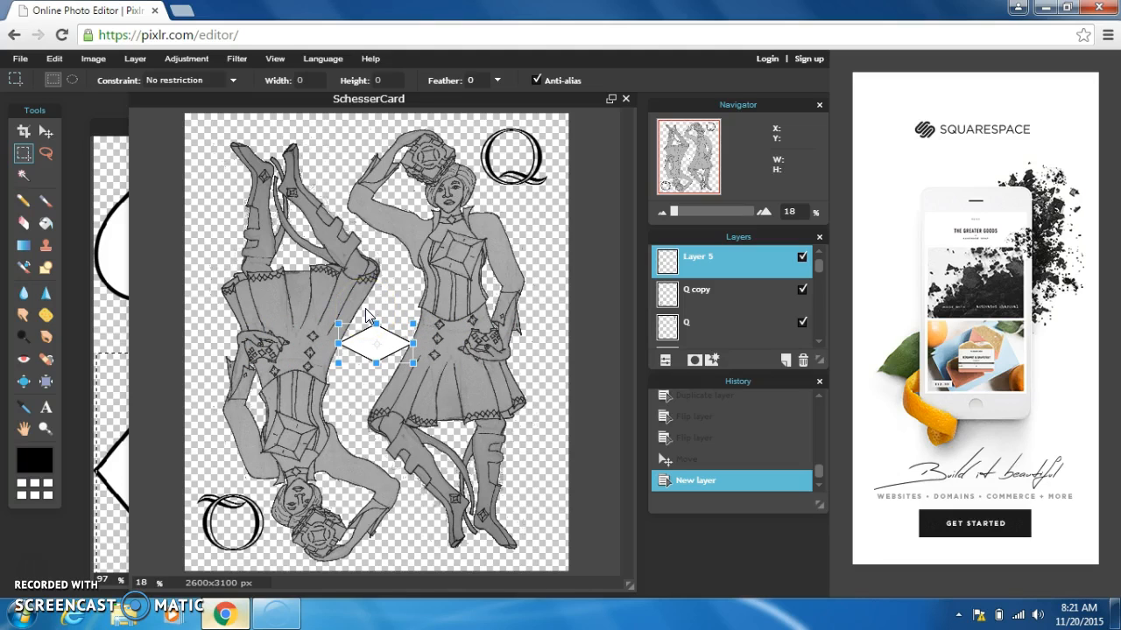
key(Return)
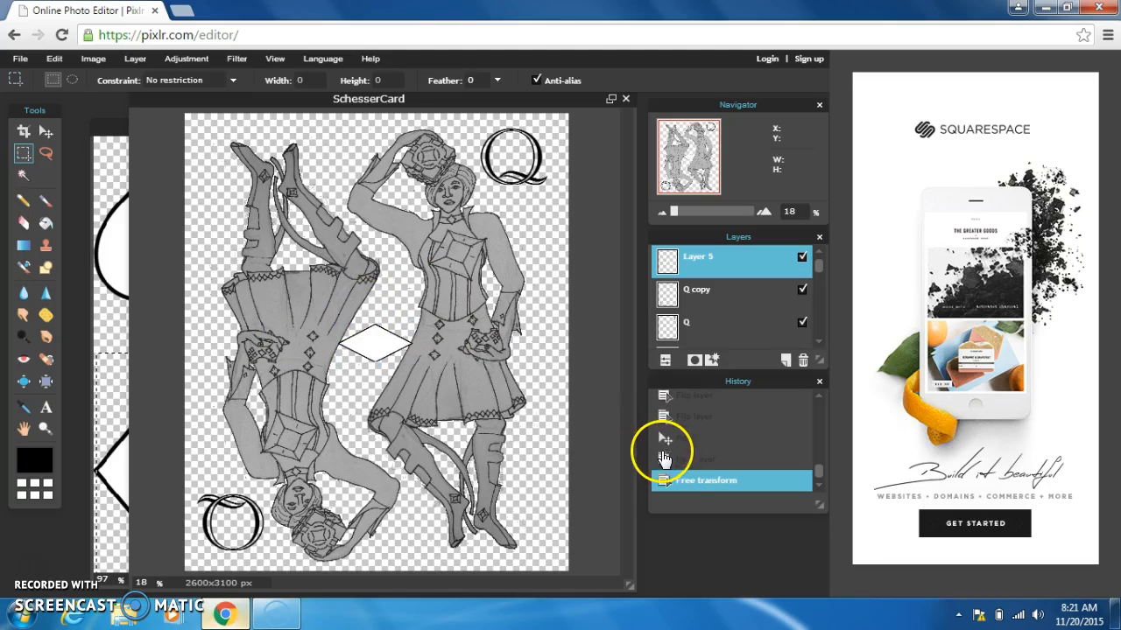
click(703, 459)
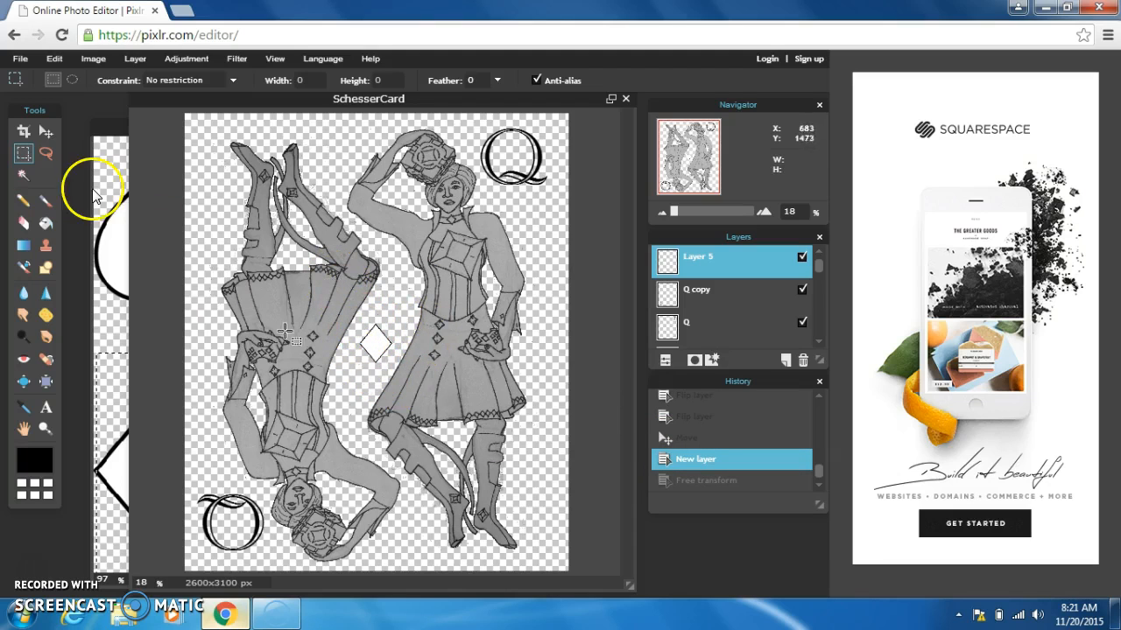
Step: Enlarge the pasted diamond with Free transform and place it in the card's lower-right corner, beside the upright queen's feet
click(57, 58)
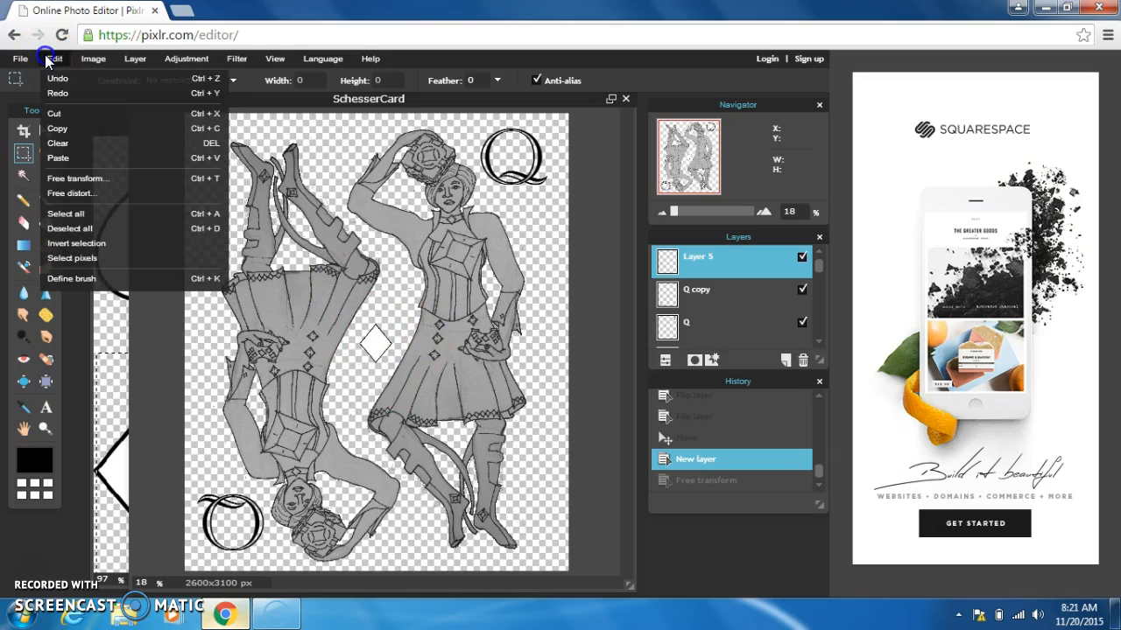
click(94, 184)
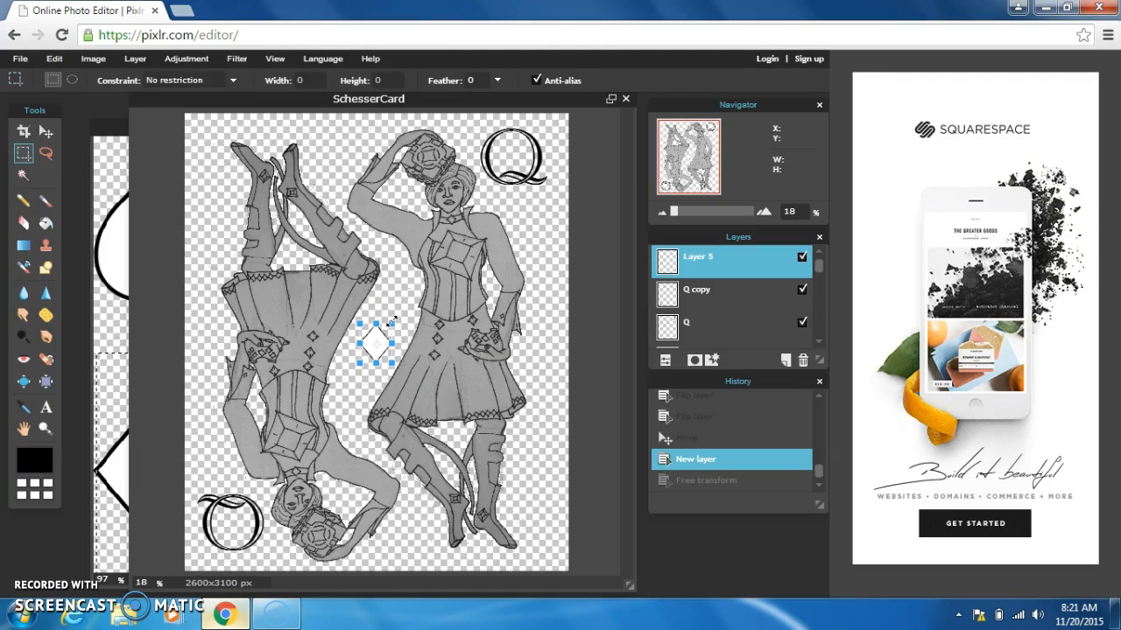
mouse_move(392, 322)
mouse_down()
mouse_move(417, 296)
mouse_move(370, 342)
mouse_move(440, 280)
mouse_move(393, 317)
mouse_move(401, 308)
mouse_up()
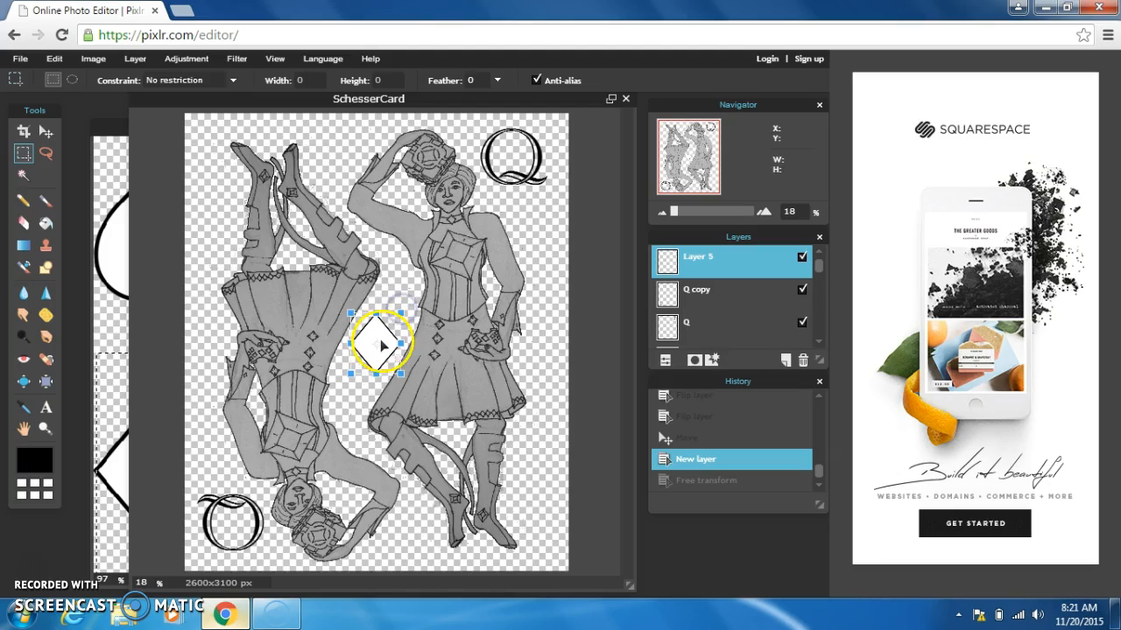
drag(368, 326, 222, 465)
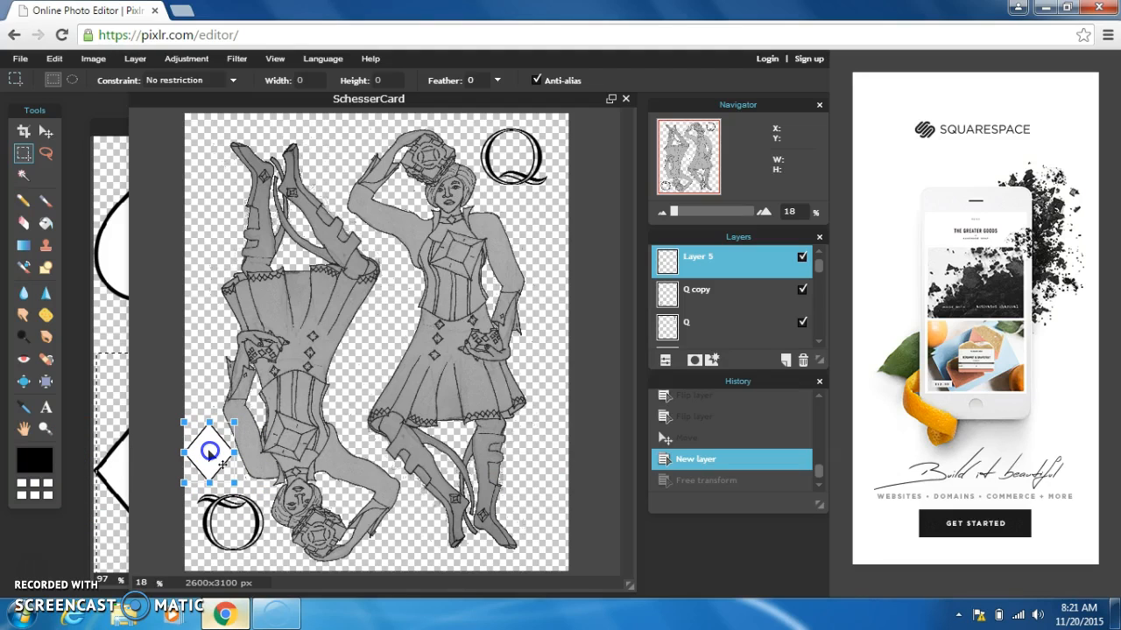
drag(221, 464, 547, 521)
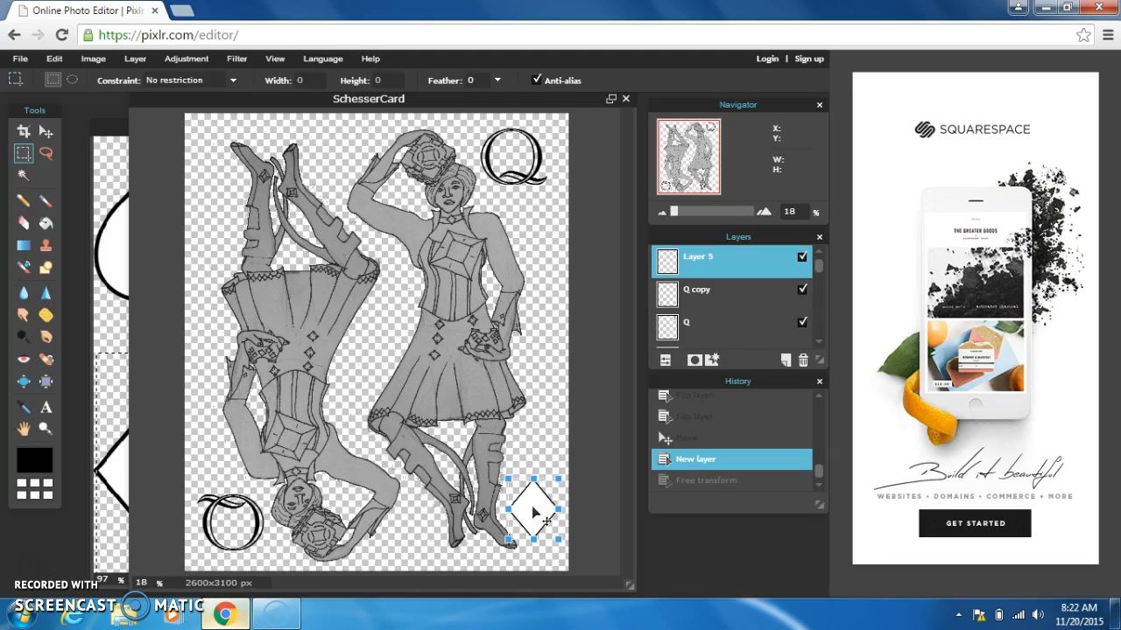
key(Return)
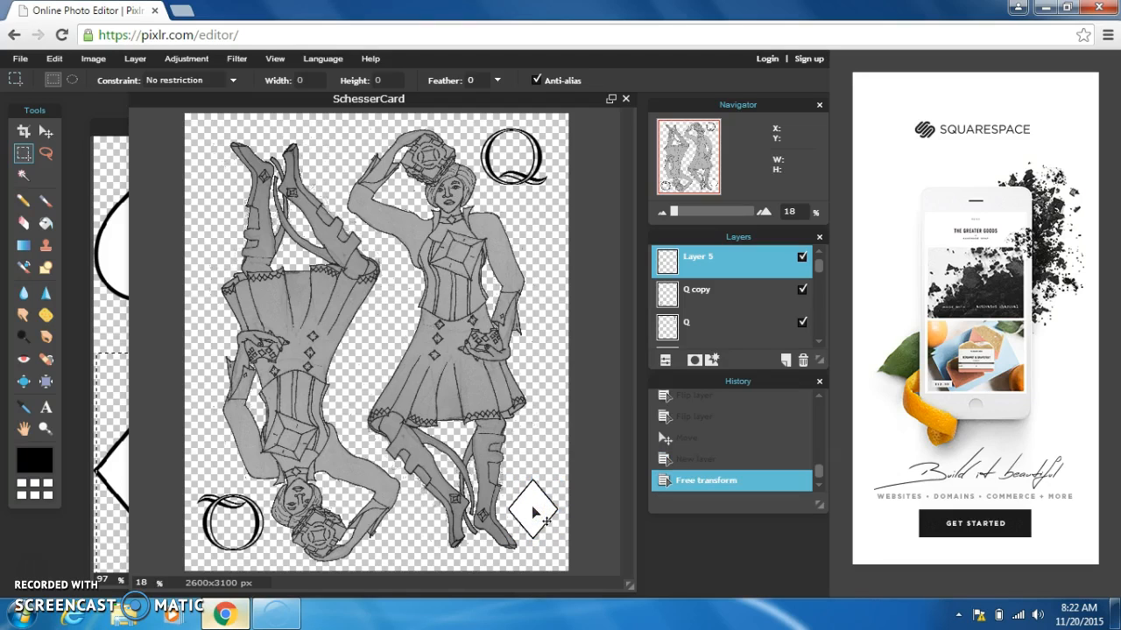
Step: Duplicate the diamond layer and flip the copy both vertically and horizontally
right_click(710, 257)
click(755, 254)
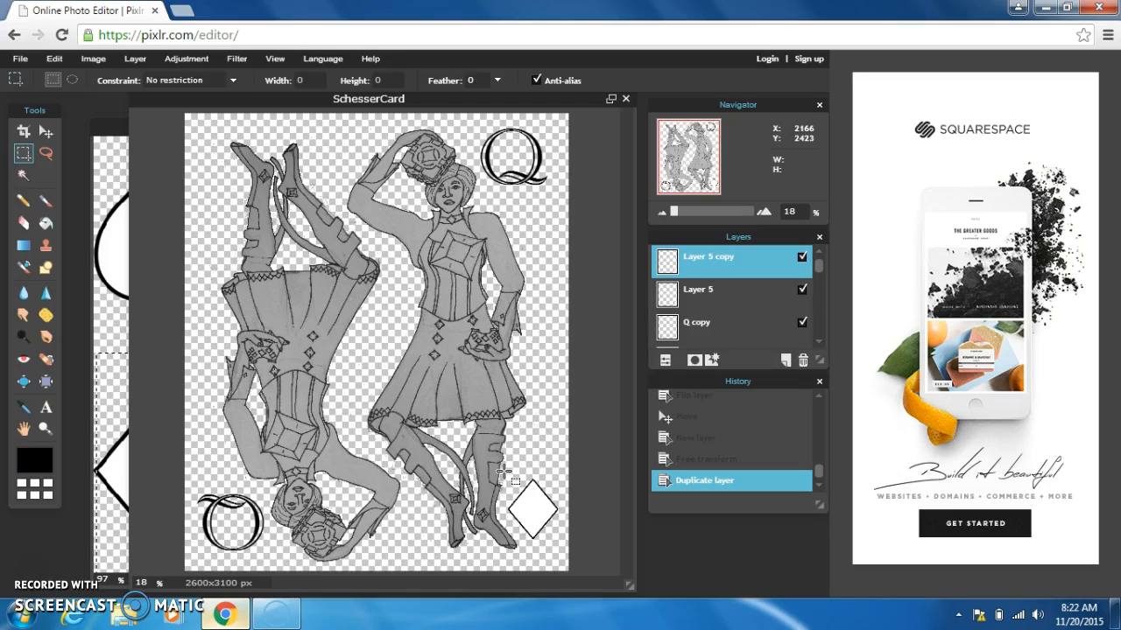
click(133, 59)
click(183, 400)
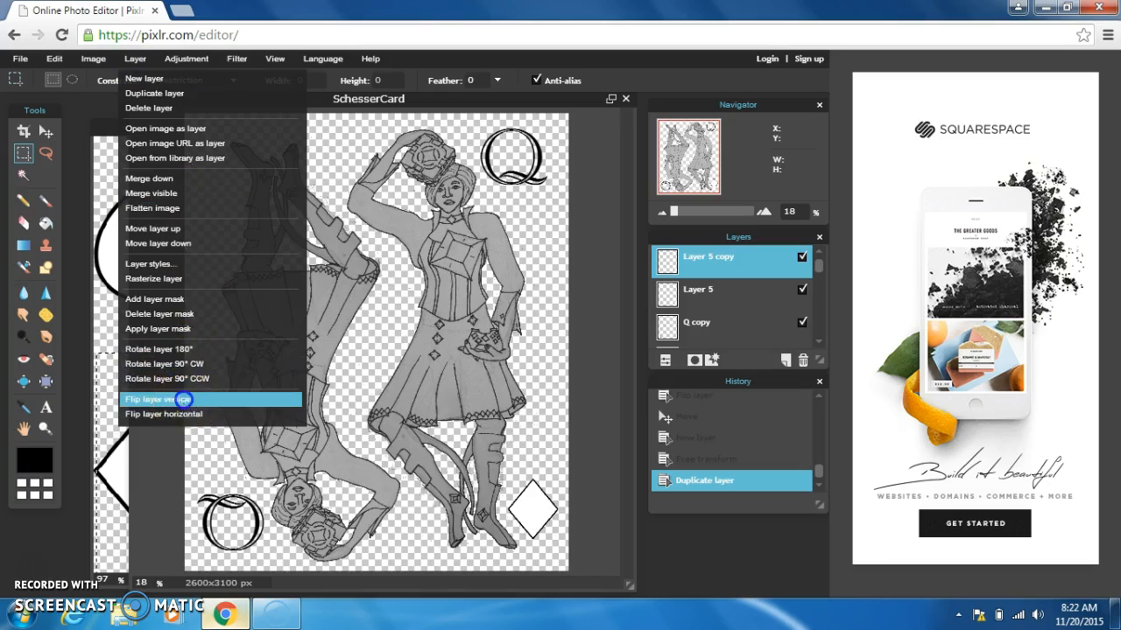
click(137, 59)
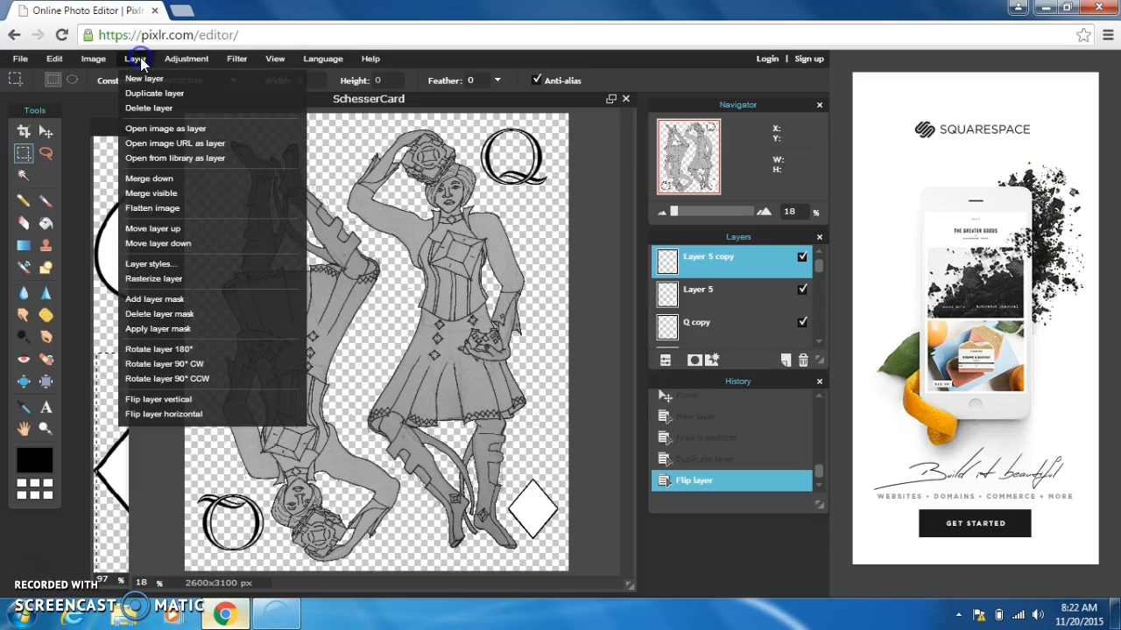
click(164, 415)
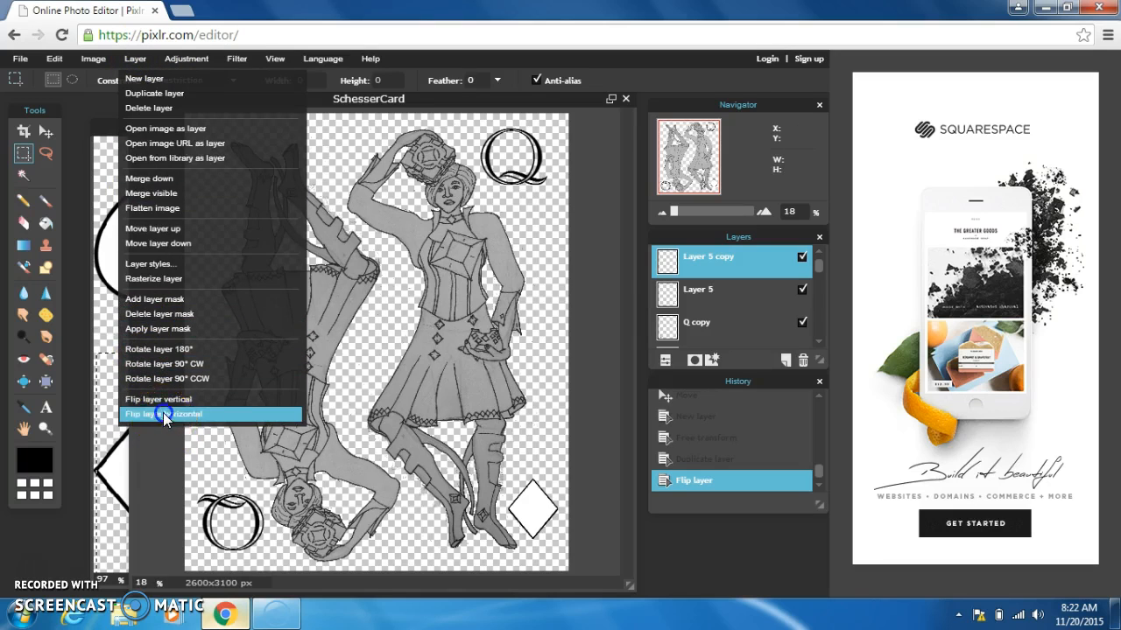
Step: Move the duplicated diamond to the card's upper-left corner, beside the inverted queen's feet
click(46, 132)
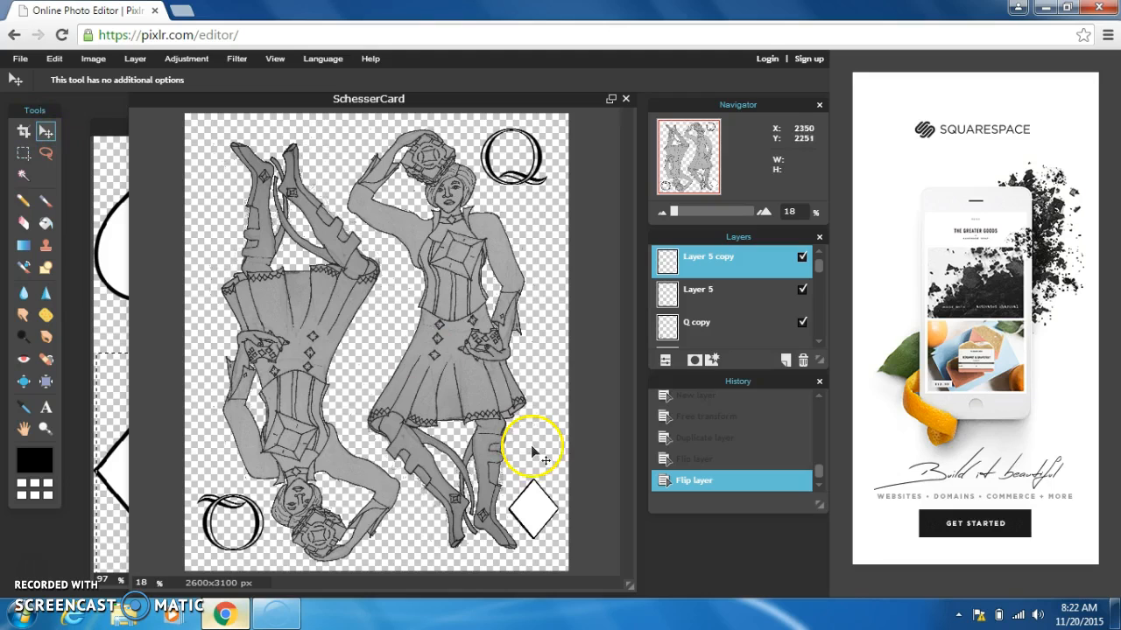
drag(532, 512, 226, 195)
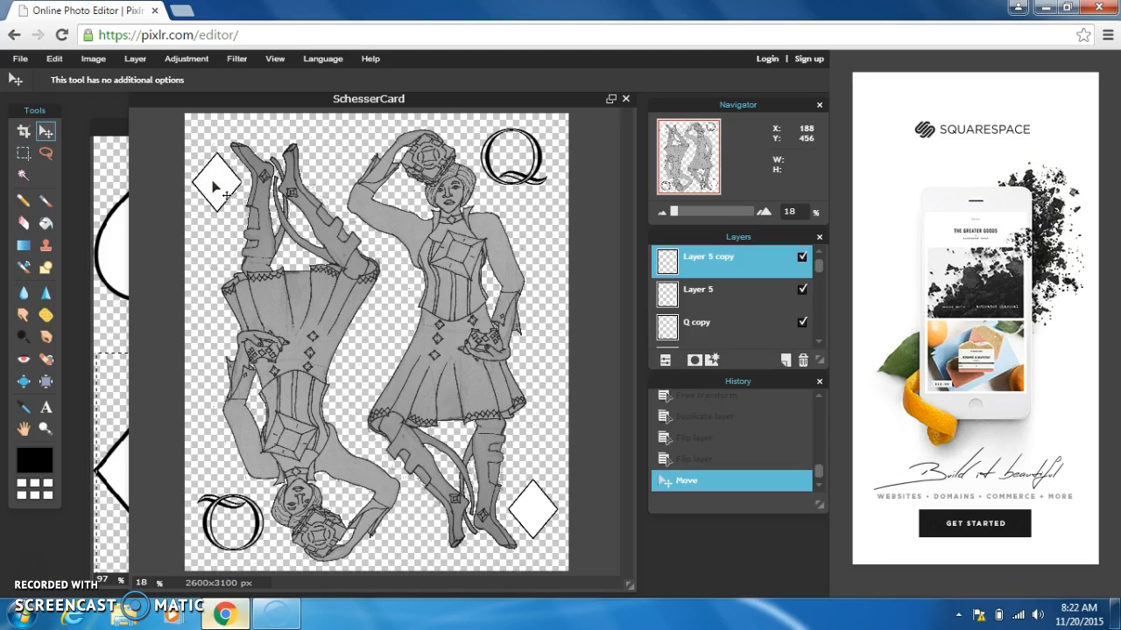
Step: Save the card to the desktop in PXD (Layered Pixlr image) format under its current name, replacing the existing file
click(25, 58)
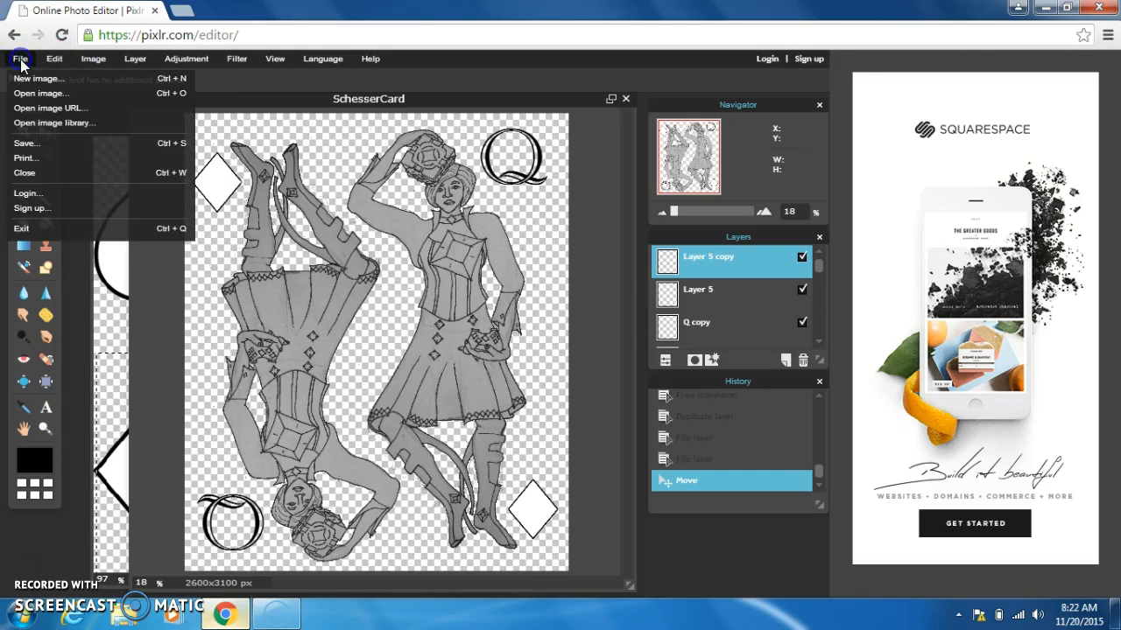
click(44, 143)
key(Return)
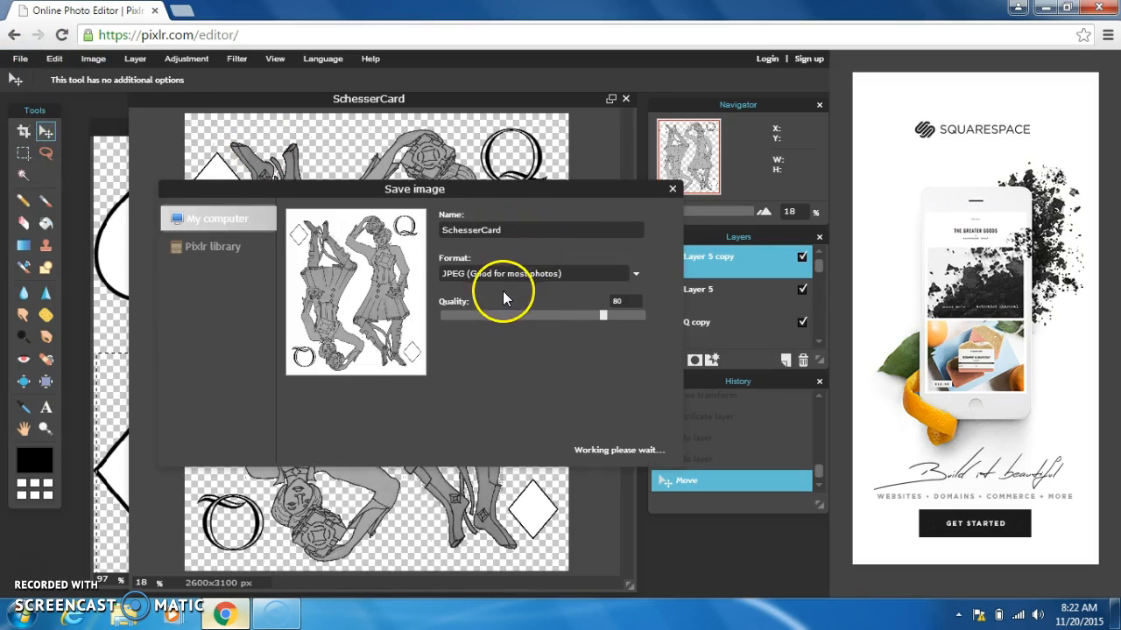
click(640, 274)
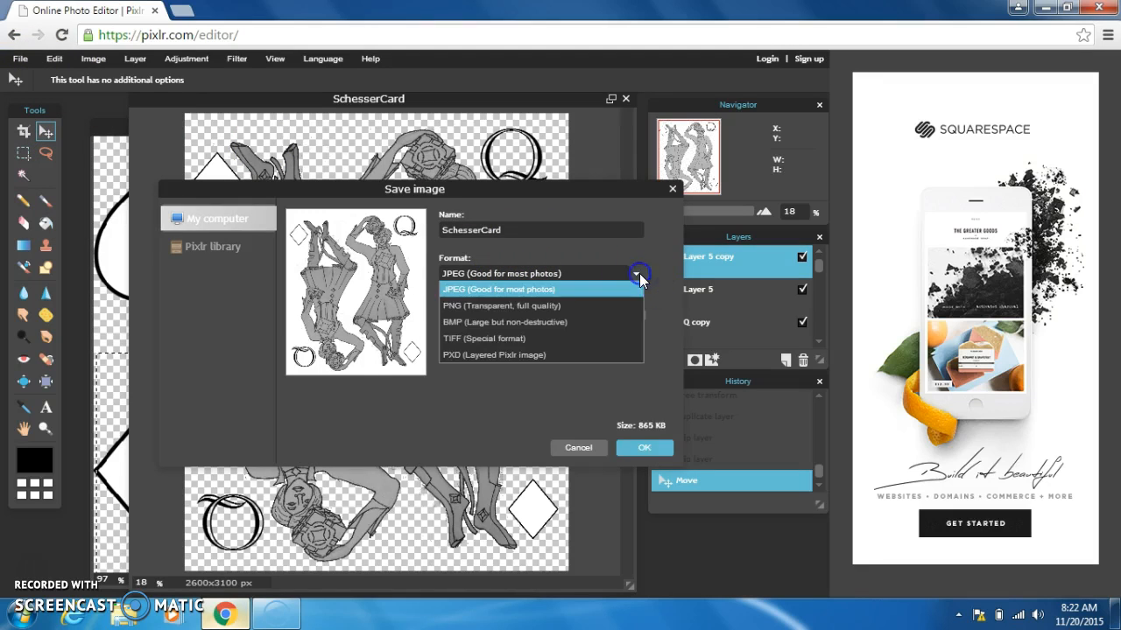
click(555, 353)
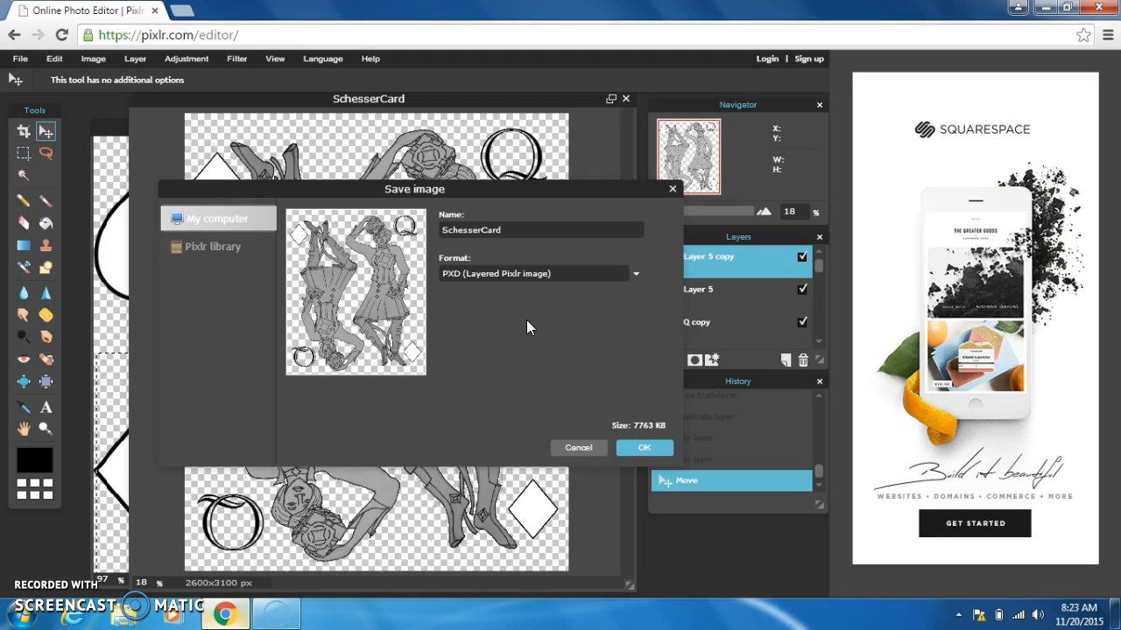
click(652, 447)
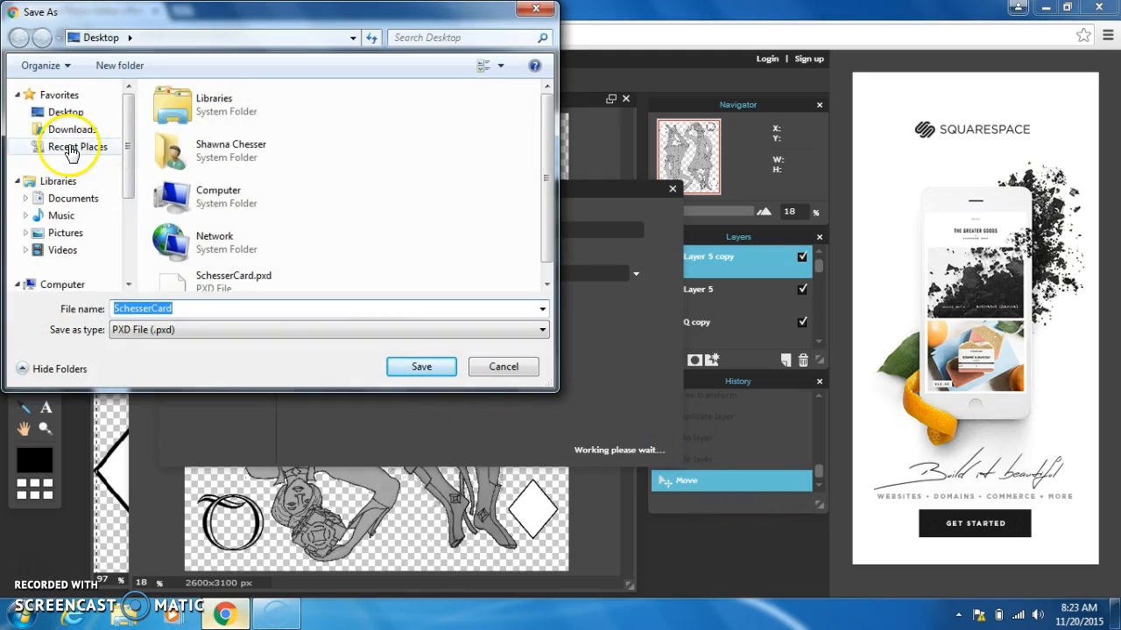
click(65, 112)
click(424, 366)
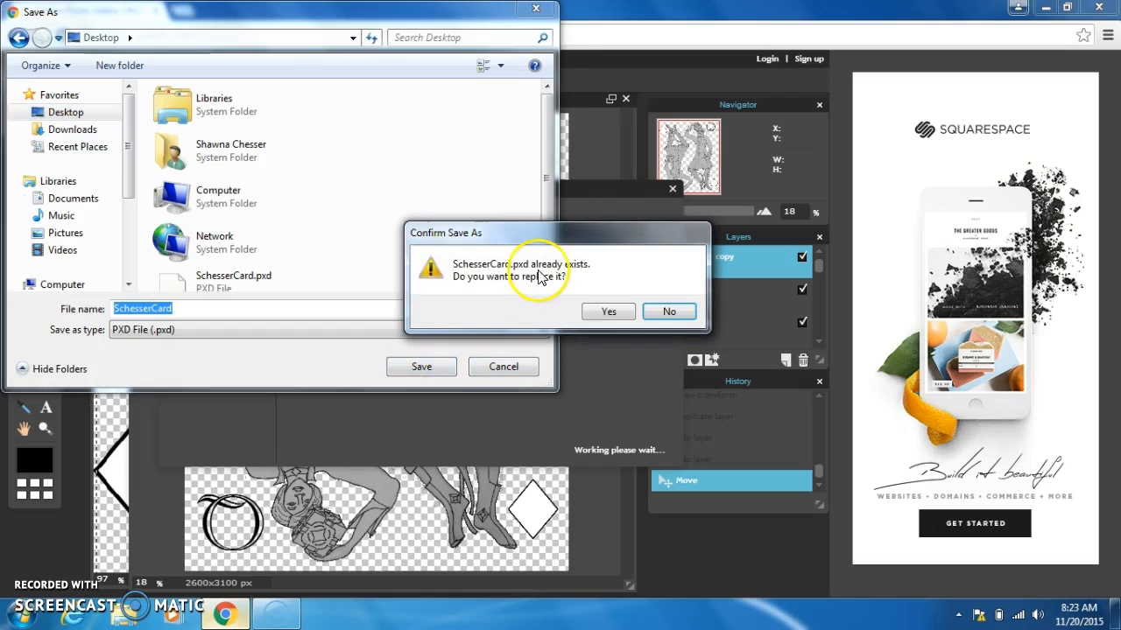
click(606, 312)
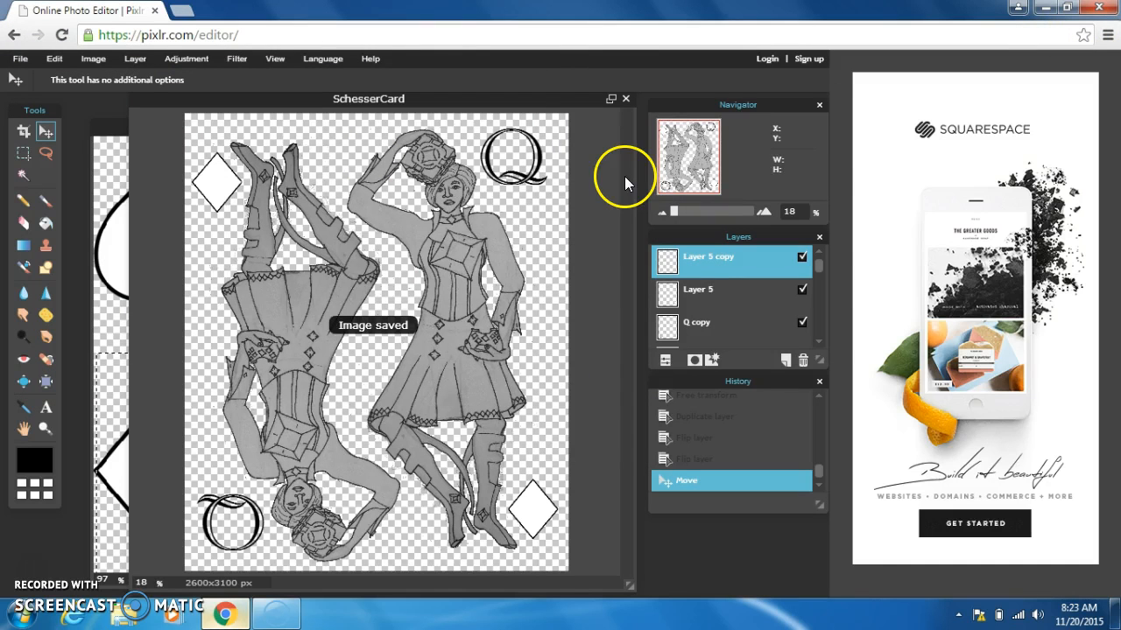
Step: Minimize the browser and open the Playing Card folder of the Documents library in Windows Explorer
click(1047, 9)
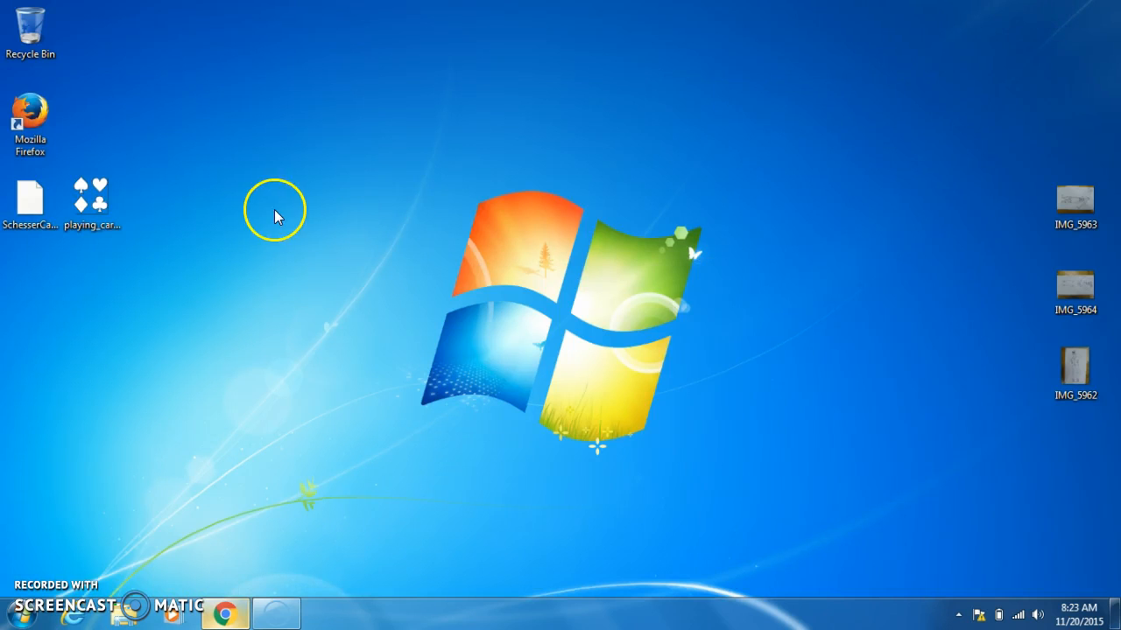
click(24, 620)
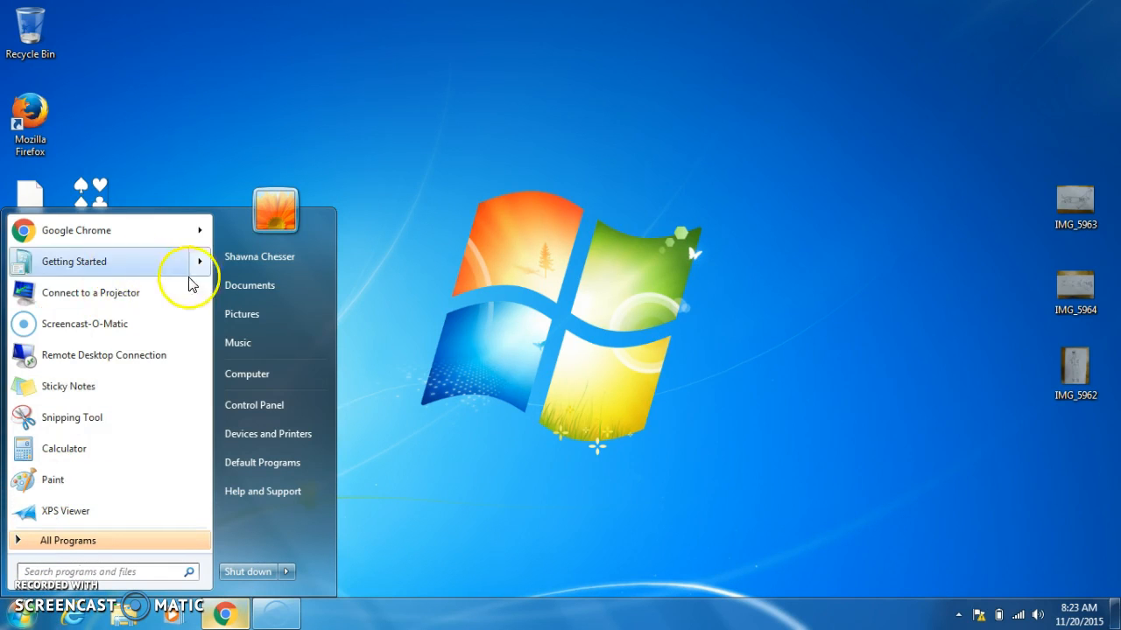
click(259, 257)
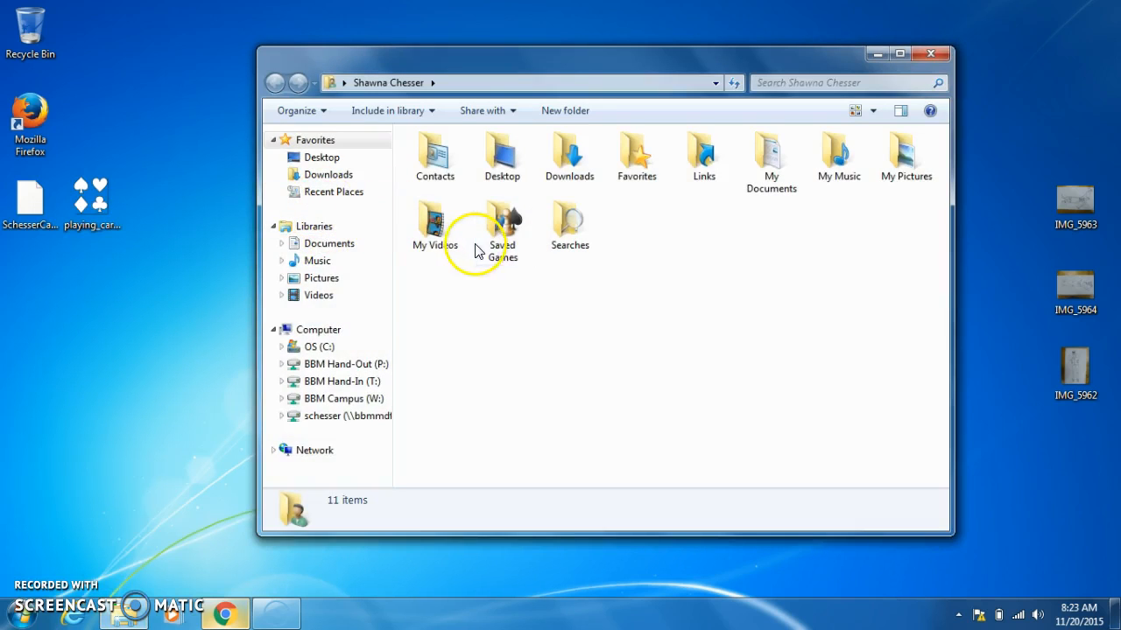
click(332, 245)
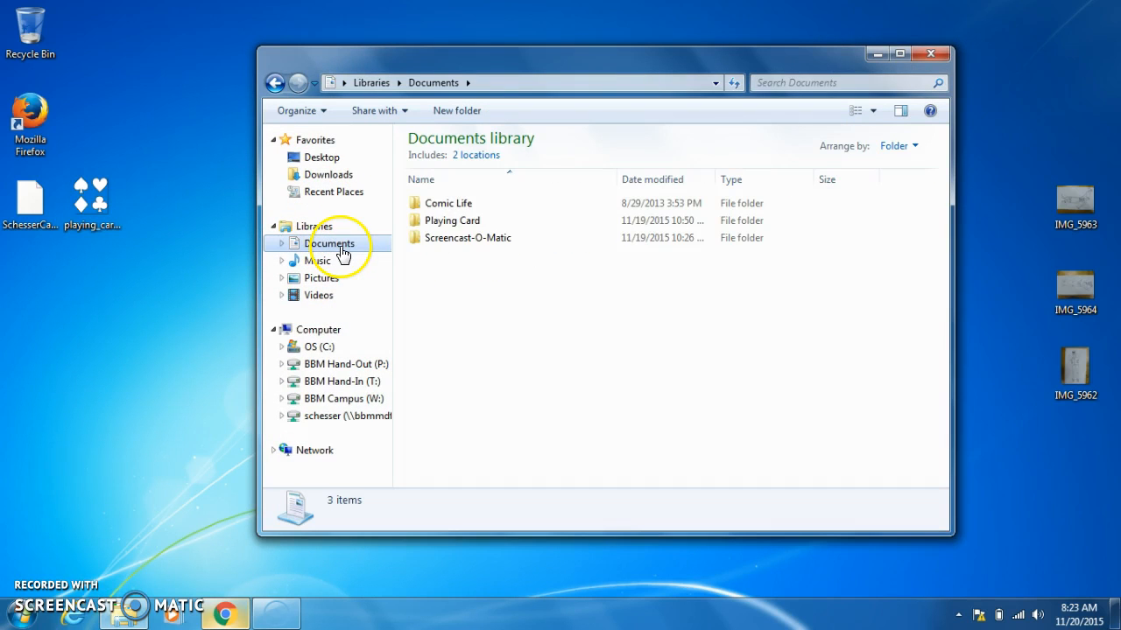
click(484, 222)
double_click(484, 221)
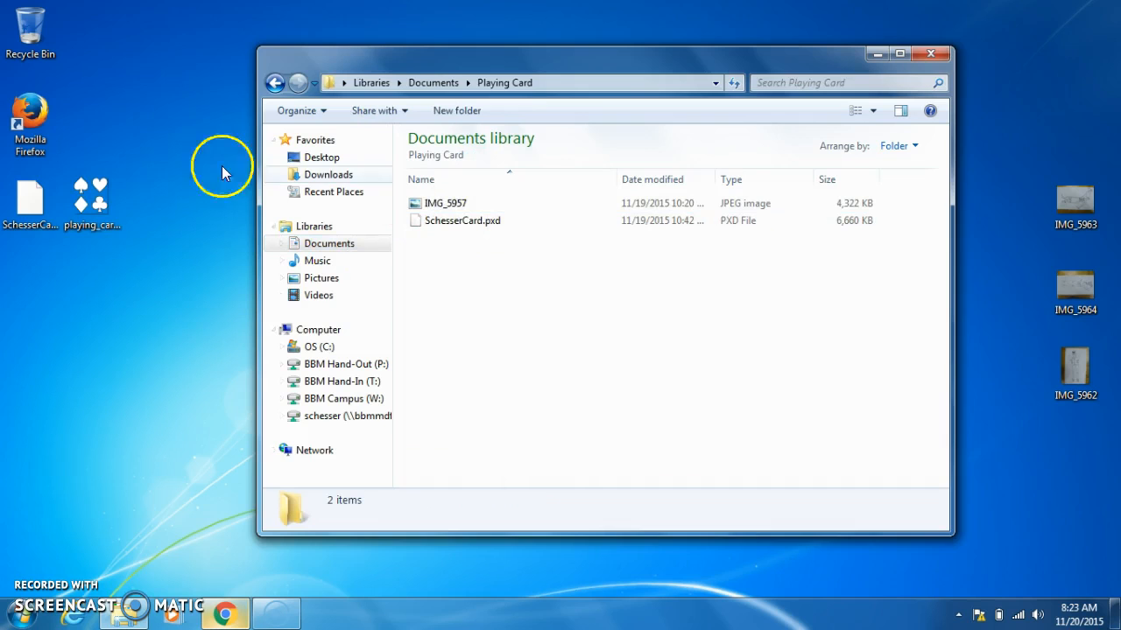
Step: Move the playing_card_suits_outline image and the card's PXD file from the desktop into the Playing Card folder, replacing the older PXD
drag(82, 202, 555, 280)
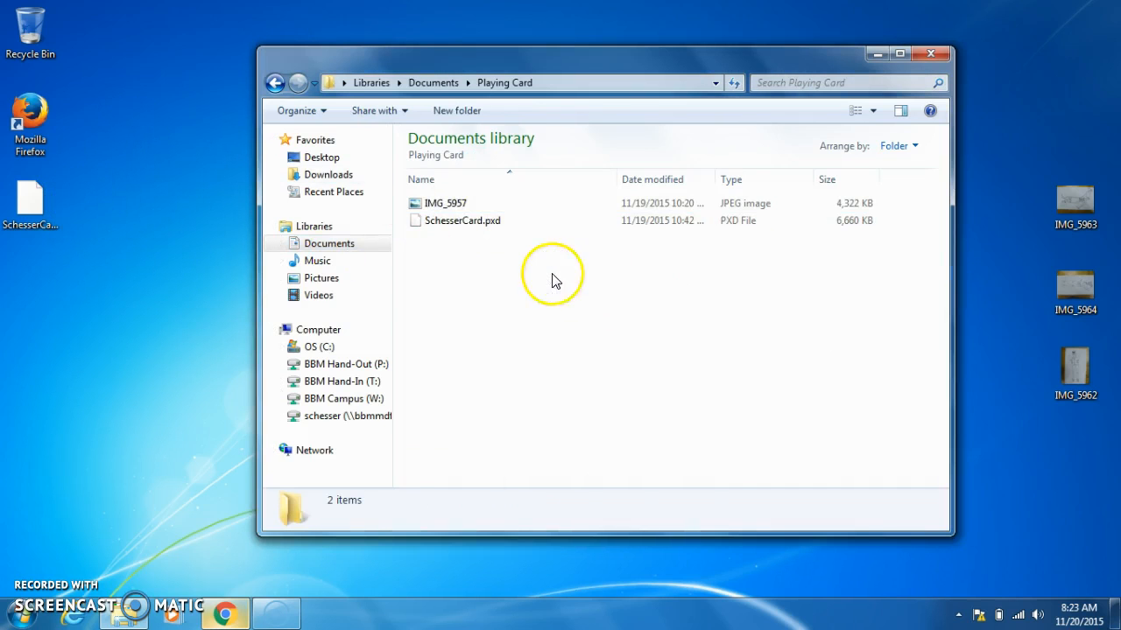
drag(49, 186, 493, 270)
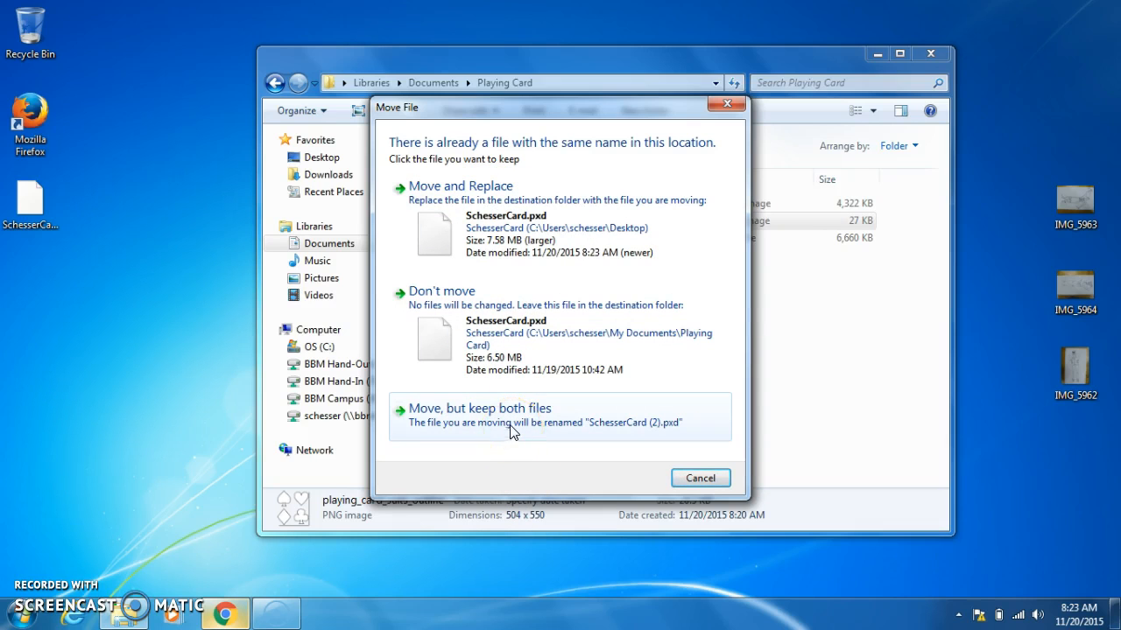
click(498, 232)
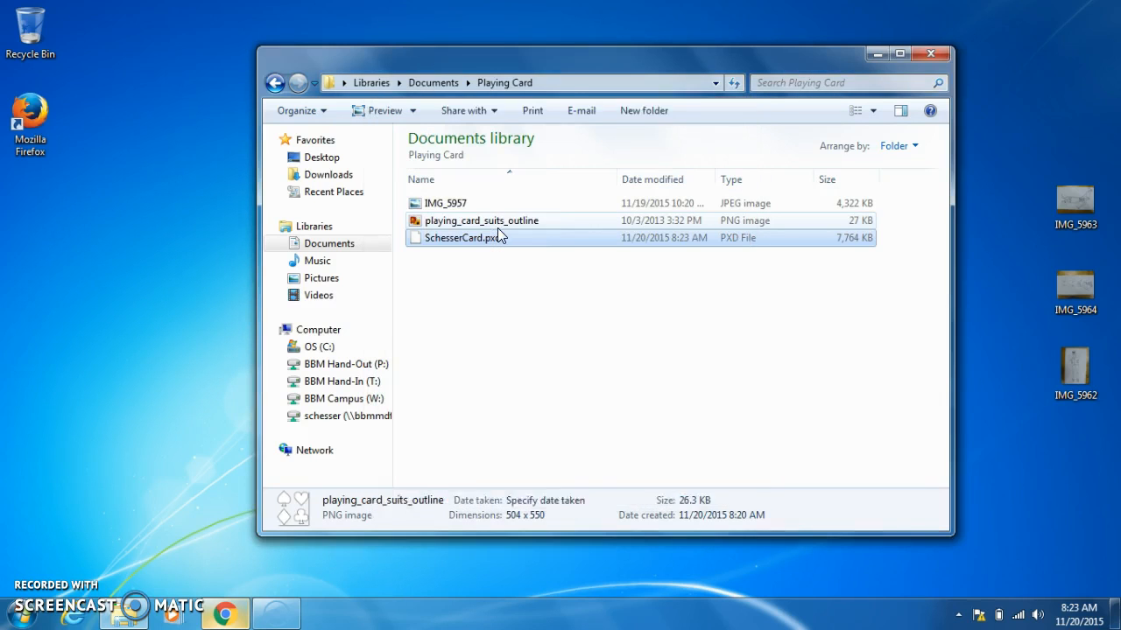